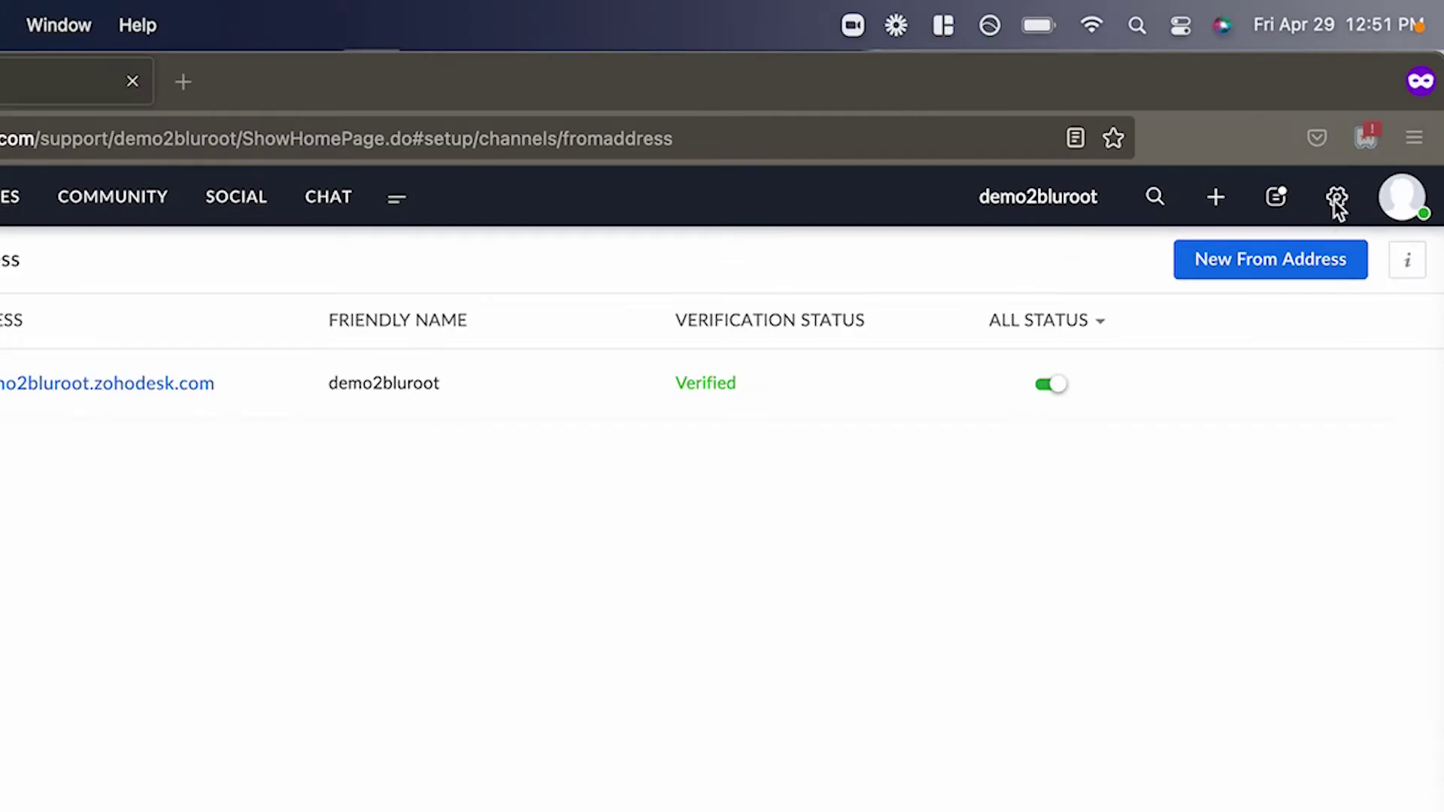
# Go through Setup to the Email channel's Support Email Address page
pyautogui.click(1336, 199)
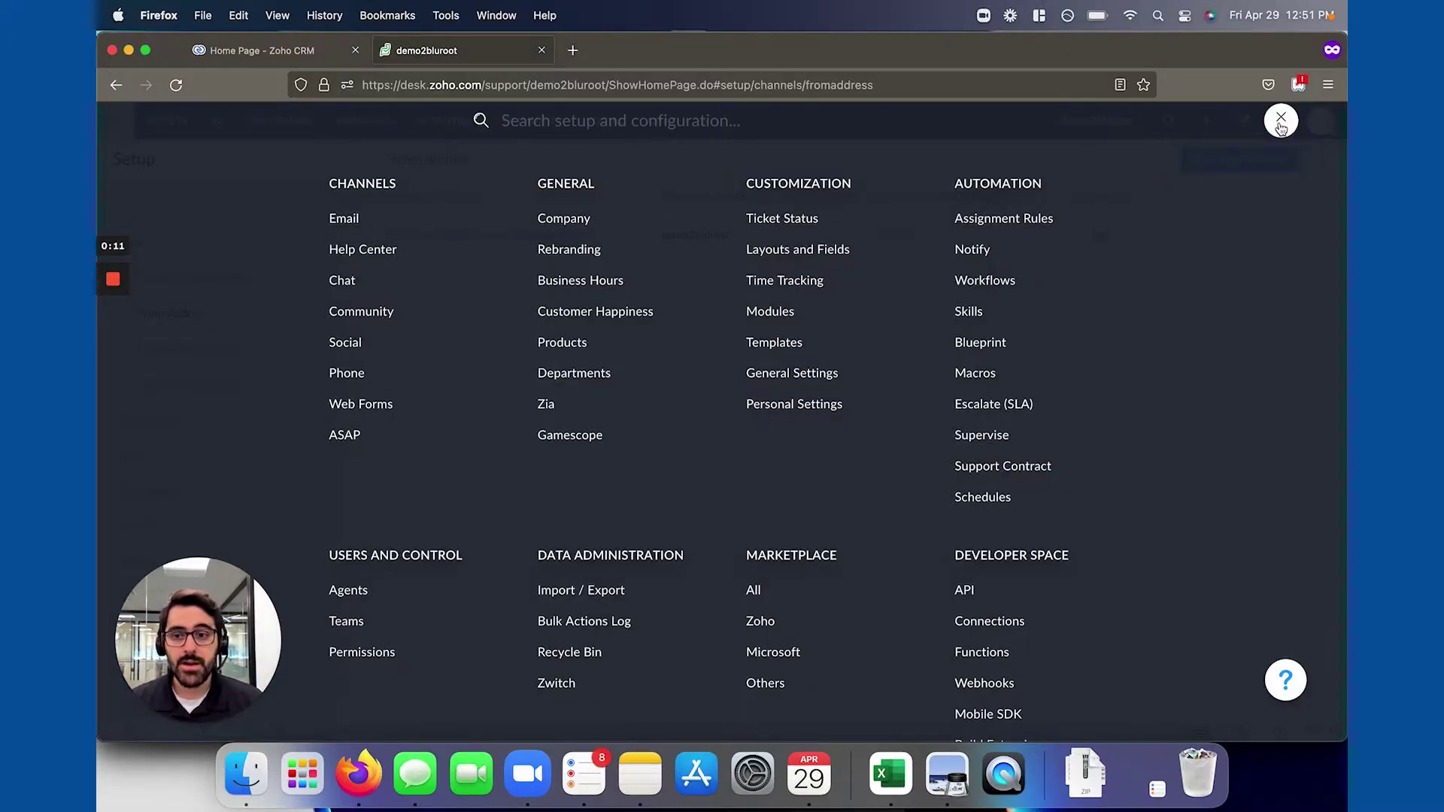
pyautogui.click(378, 221)
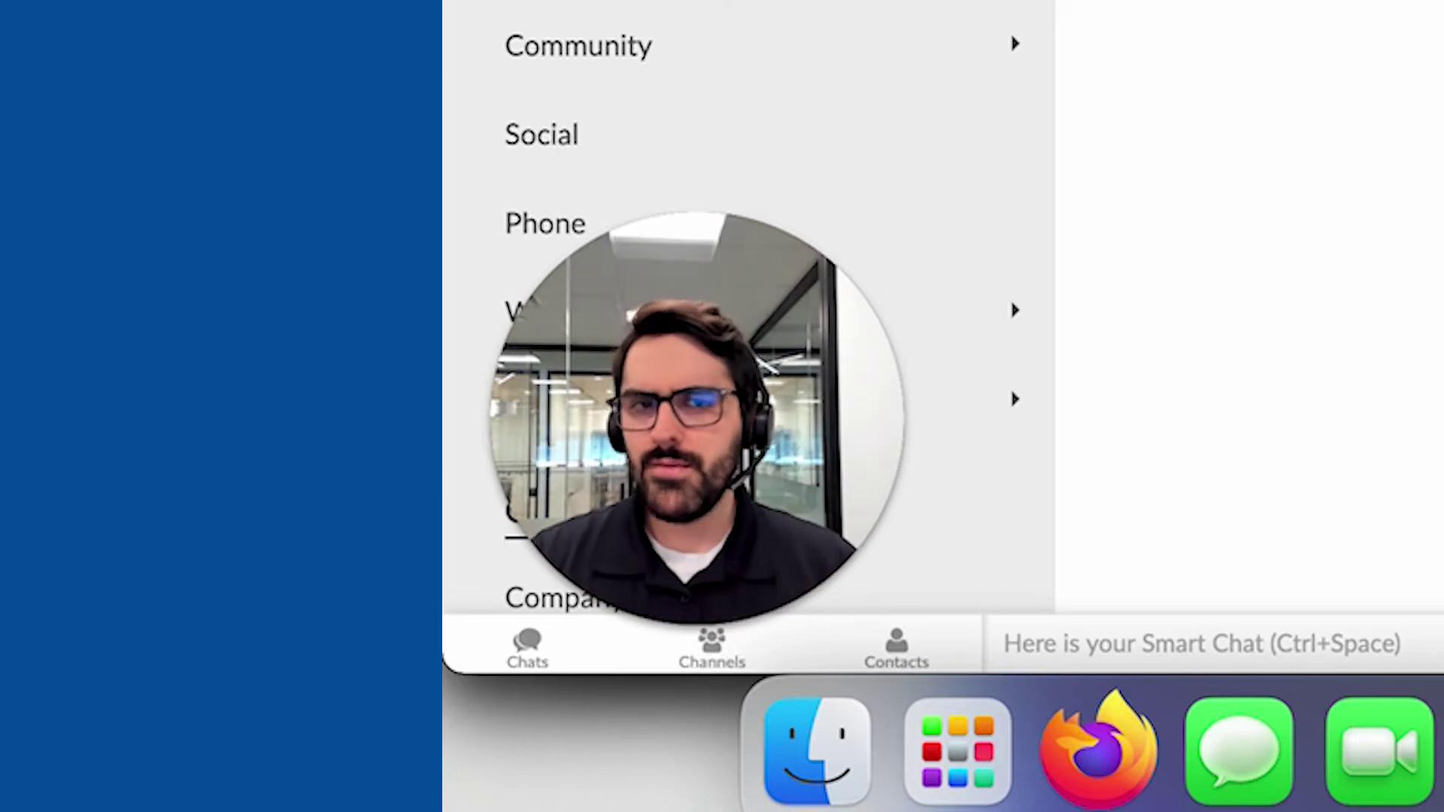
# In Gmail, start adding a forwarding address and copy the Zoho Desk support address
pyautogui.hotkey('ctrl', 'Up')
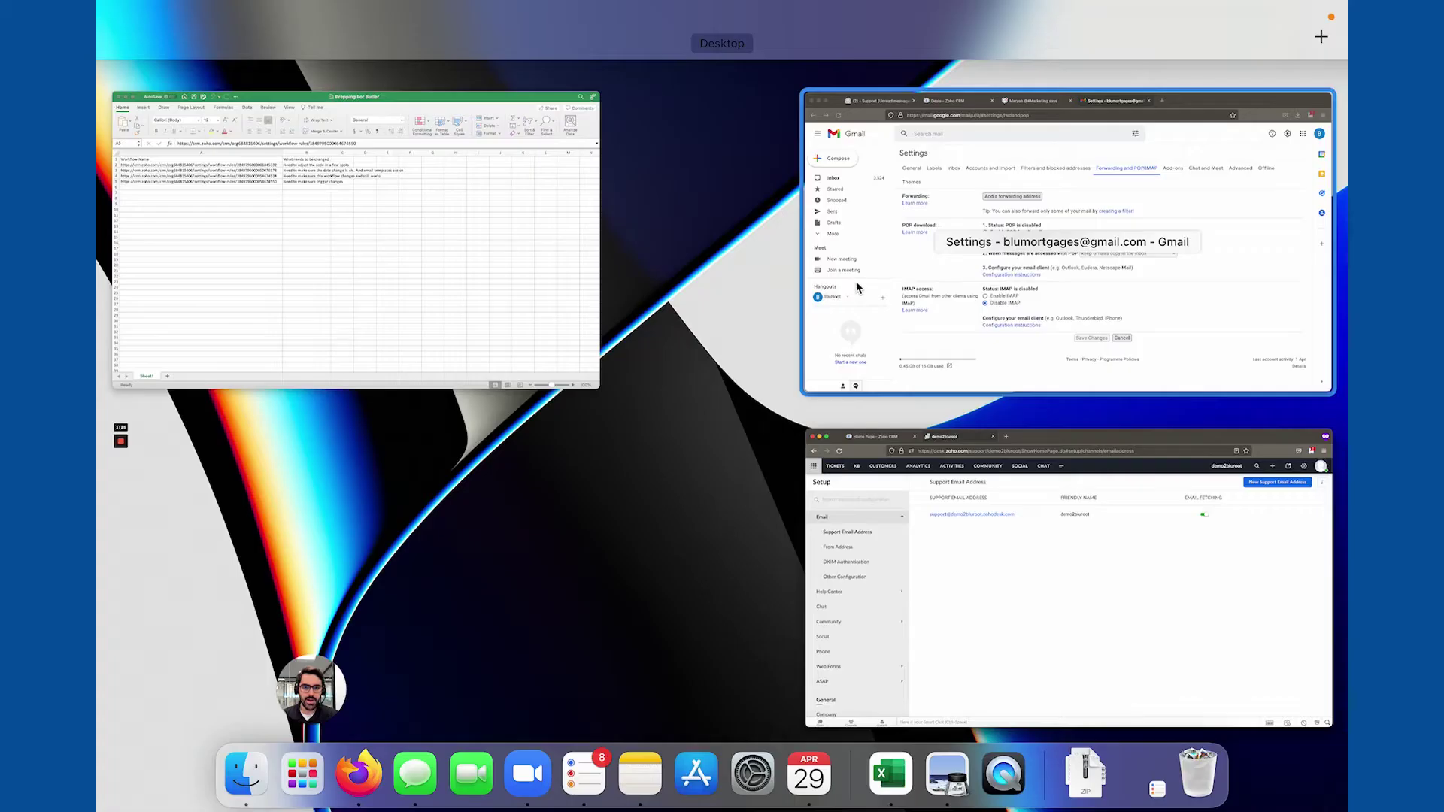
pyautogui.click(856, 288)
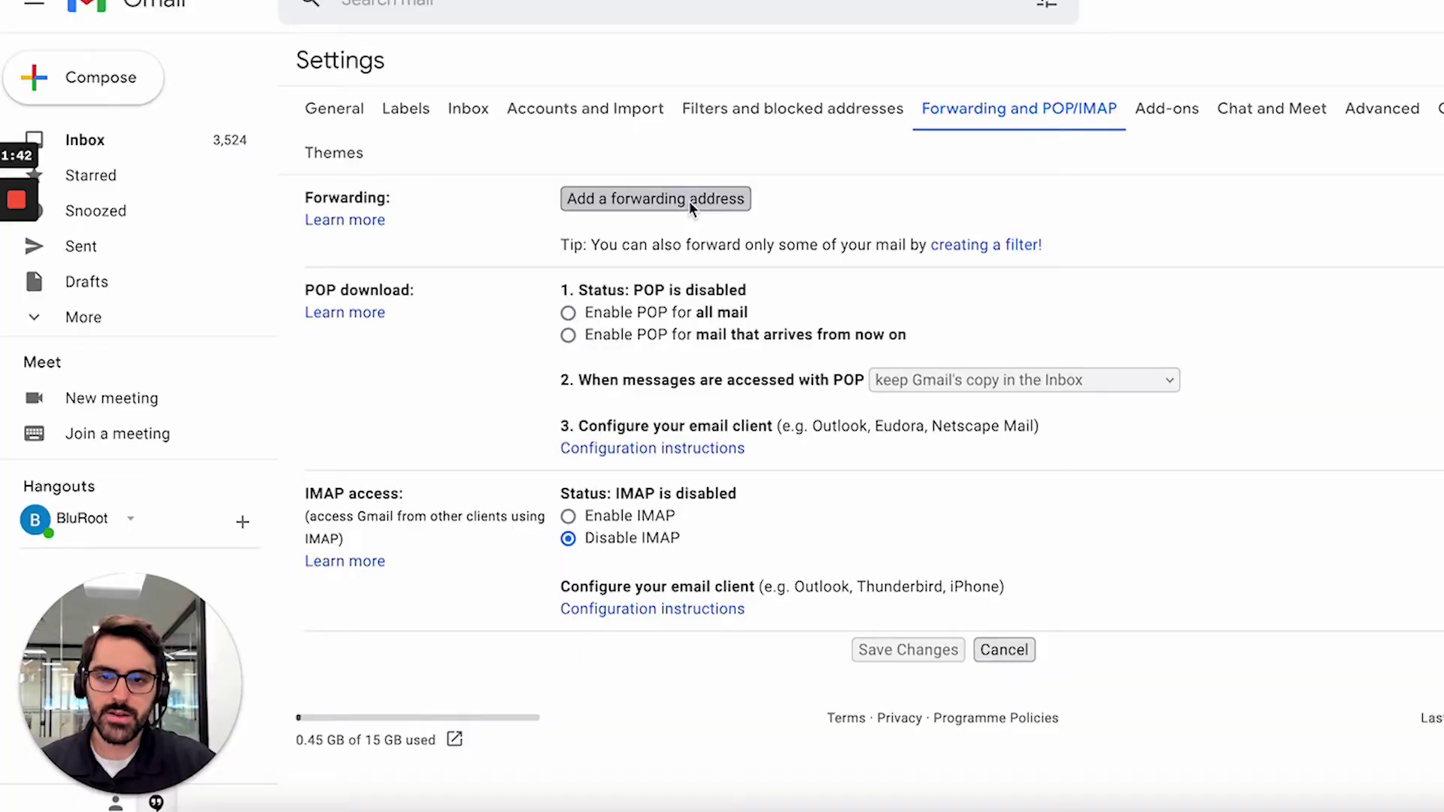
pyautogui.click(615, 280)
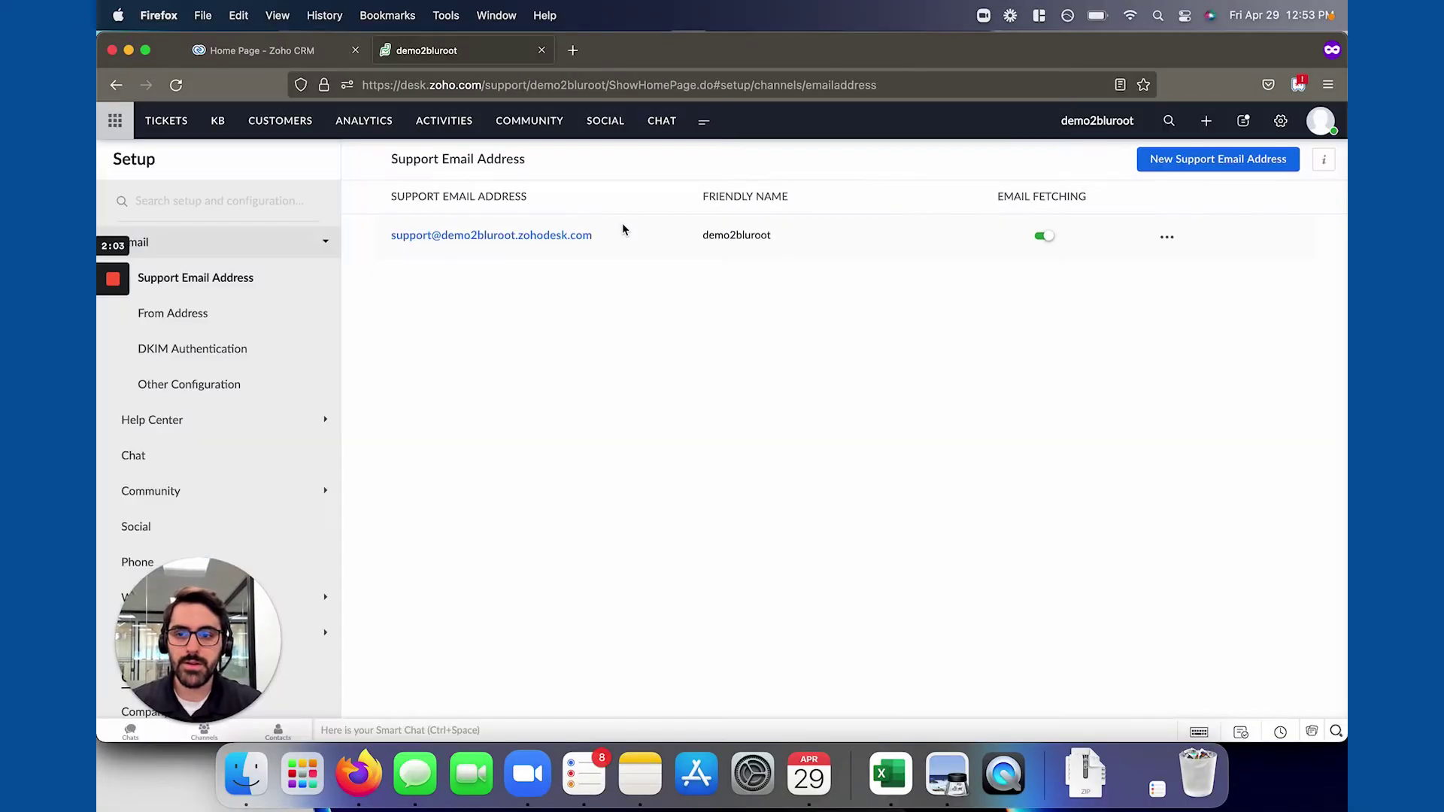
pyautogui.rightClick(538, 231)
pyautogui.click(557, 245)
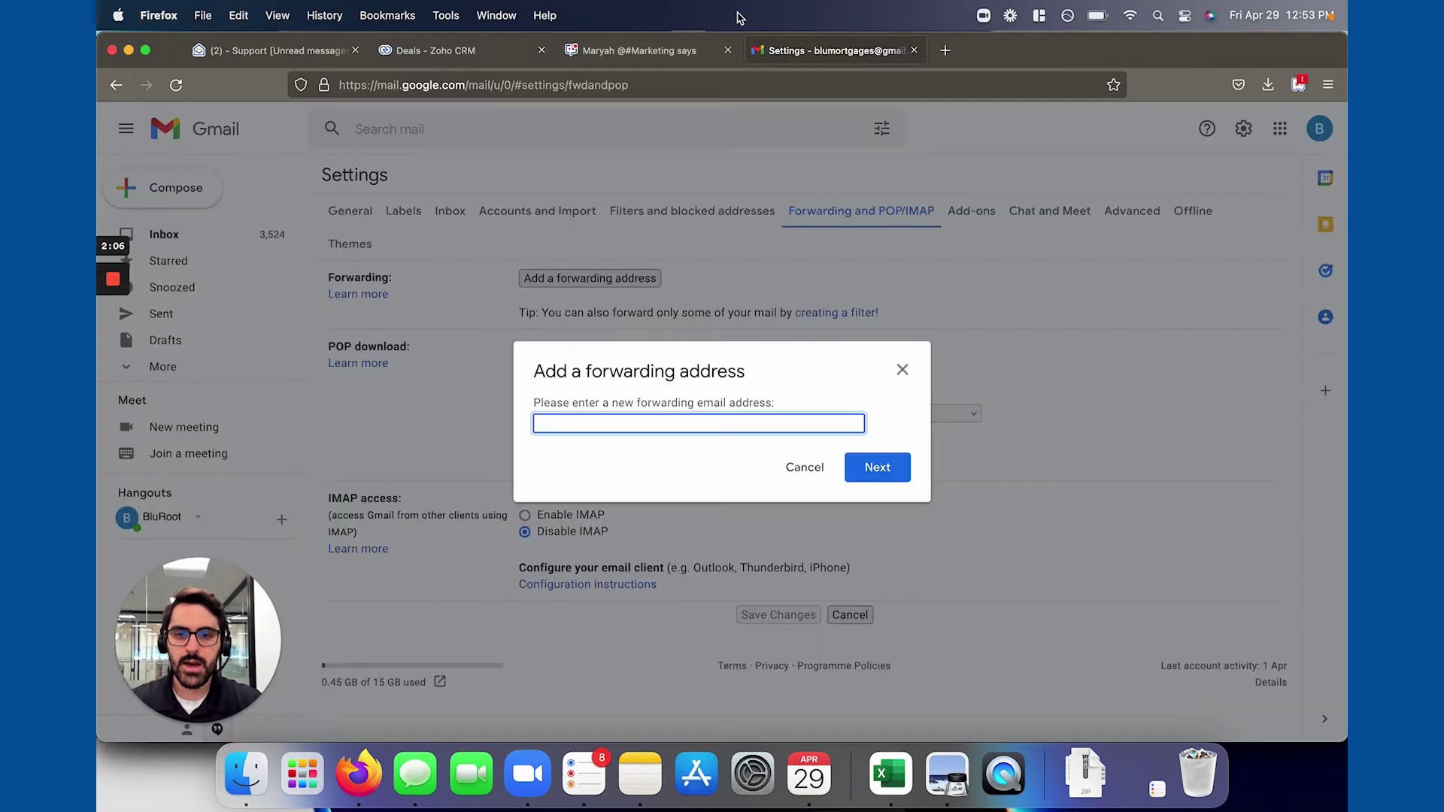
# Paste the support address as the forwarding address and approve forwarding to it
pyautogui.click(728, 50)
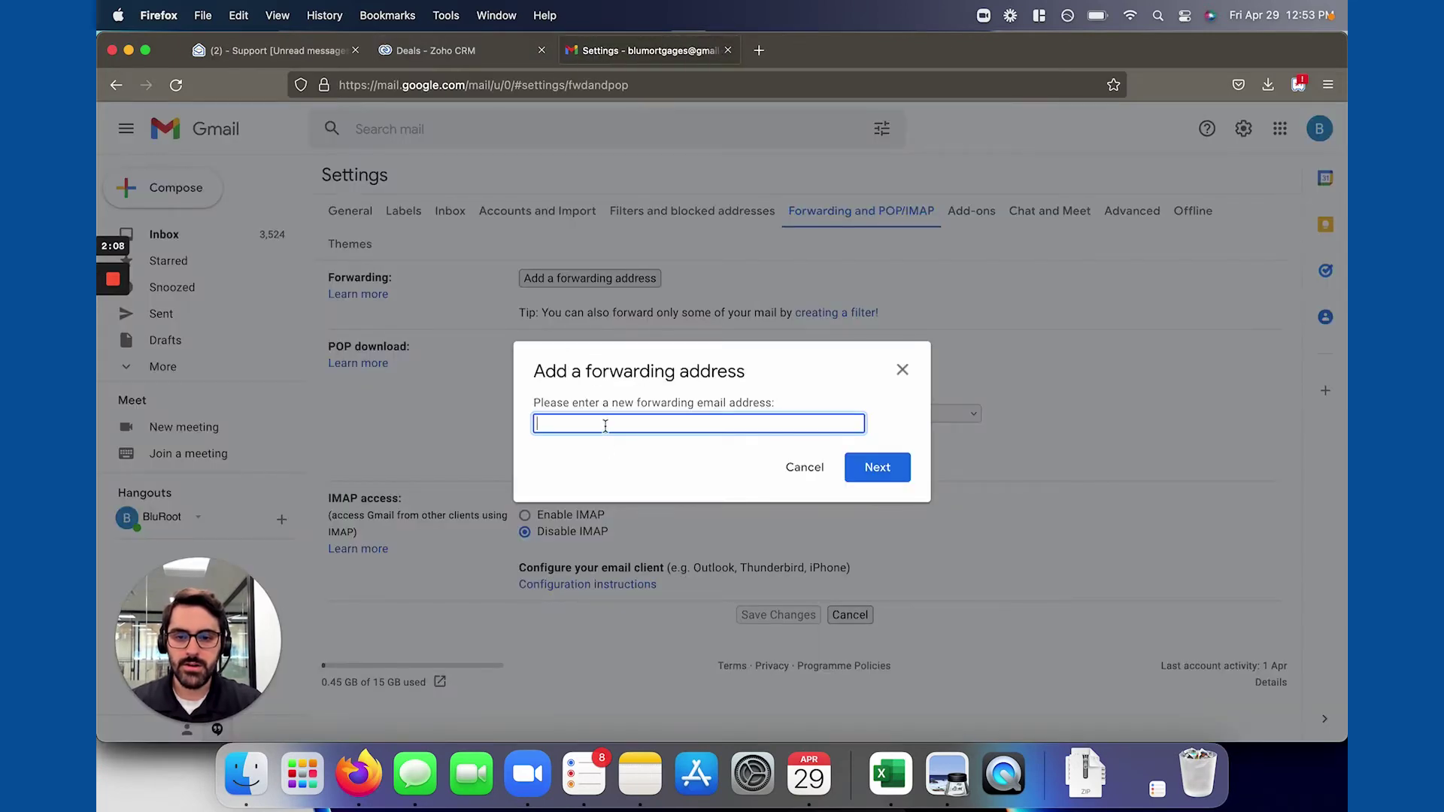
pyautogui.press('super+v')
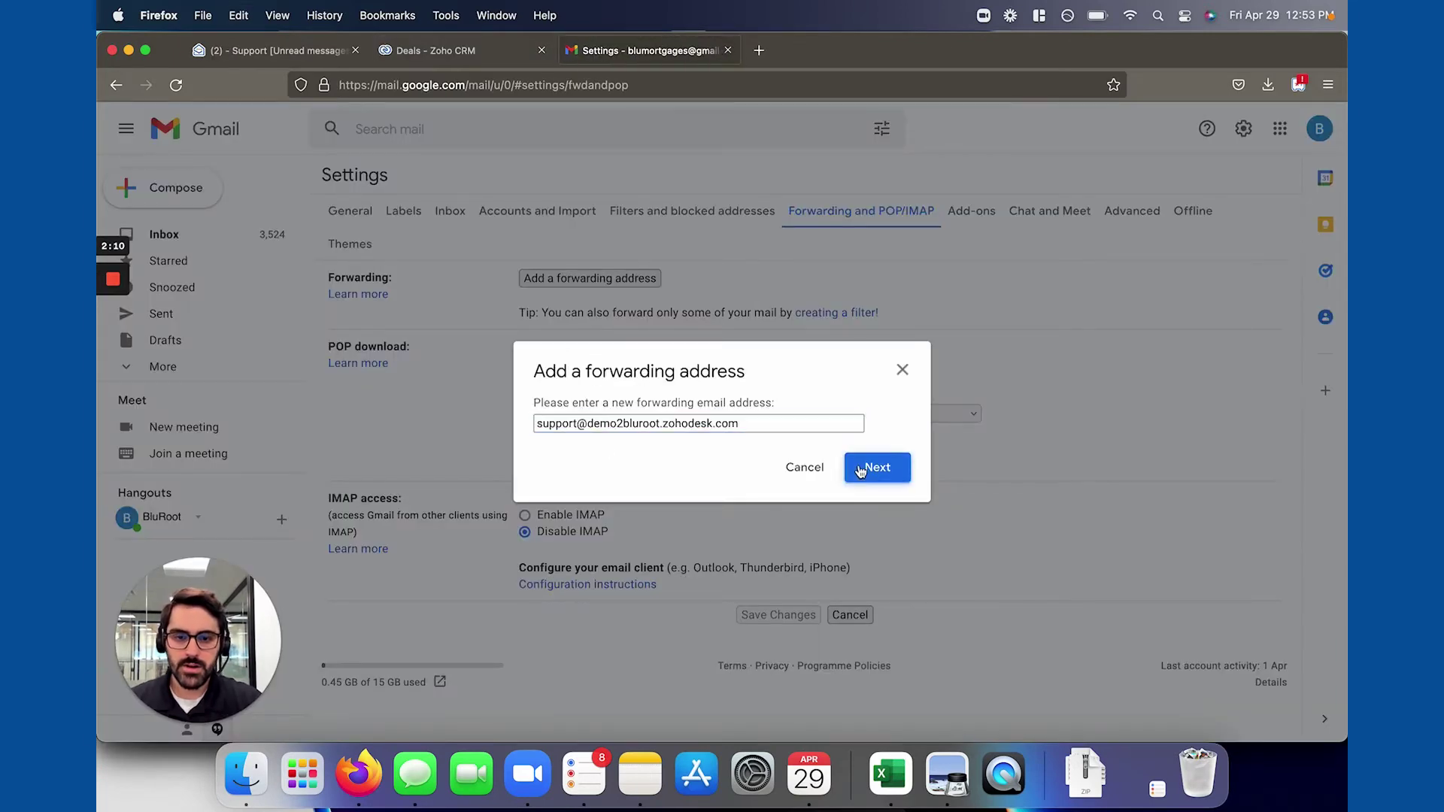
pyautogui.click(877, 467)
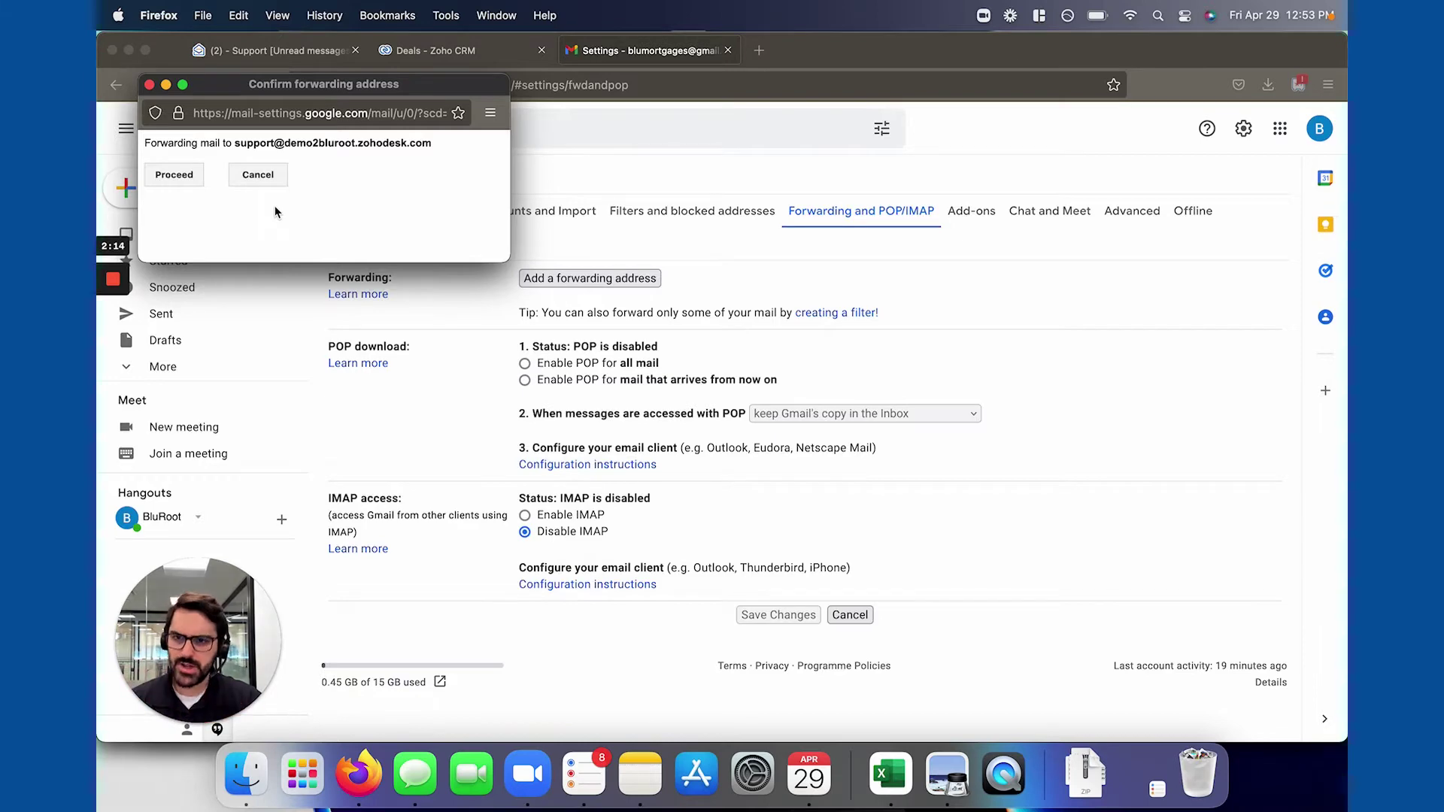
pyautogui.click(177, 176)
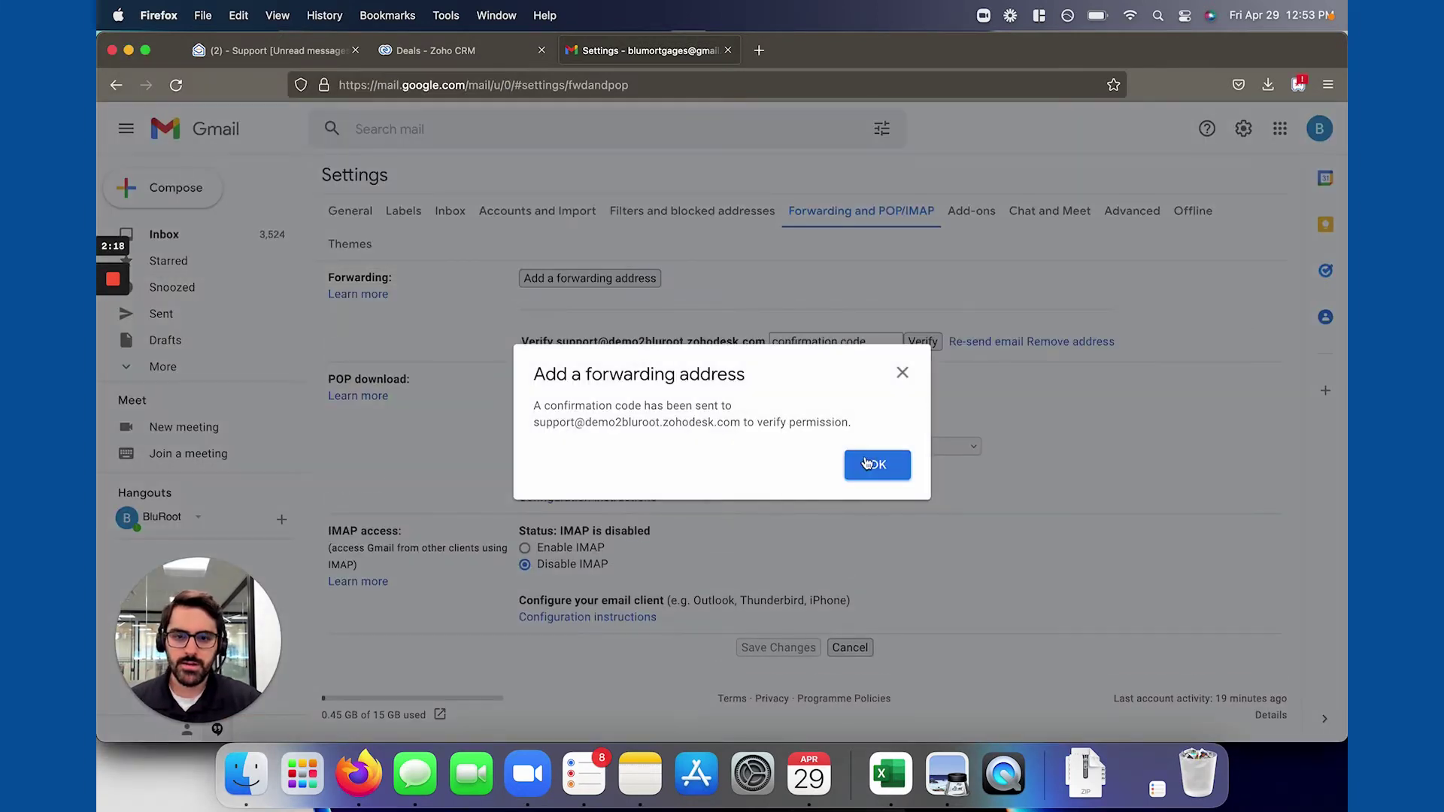
pyautogui.click(872, 465)
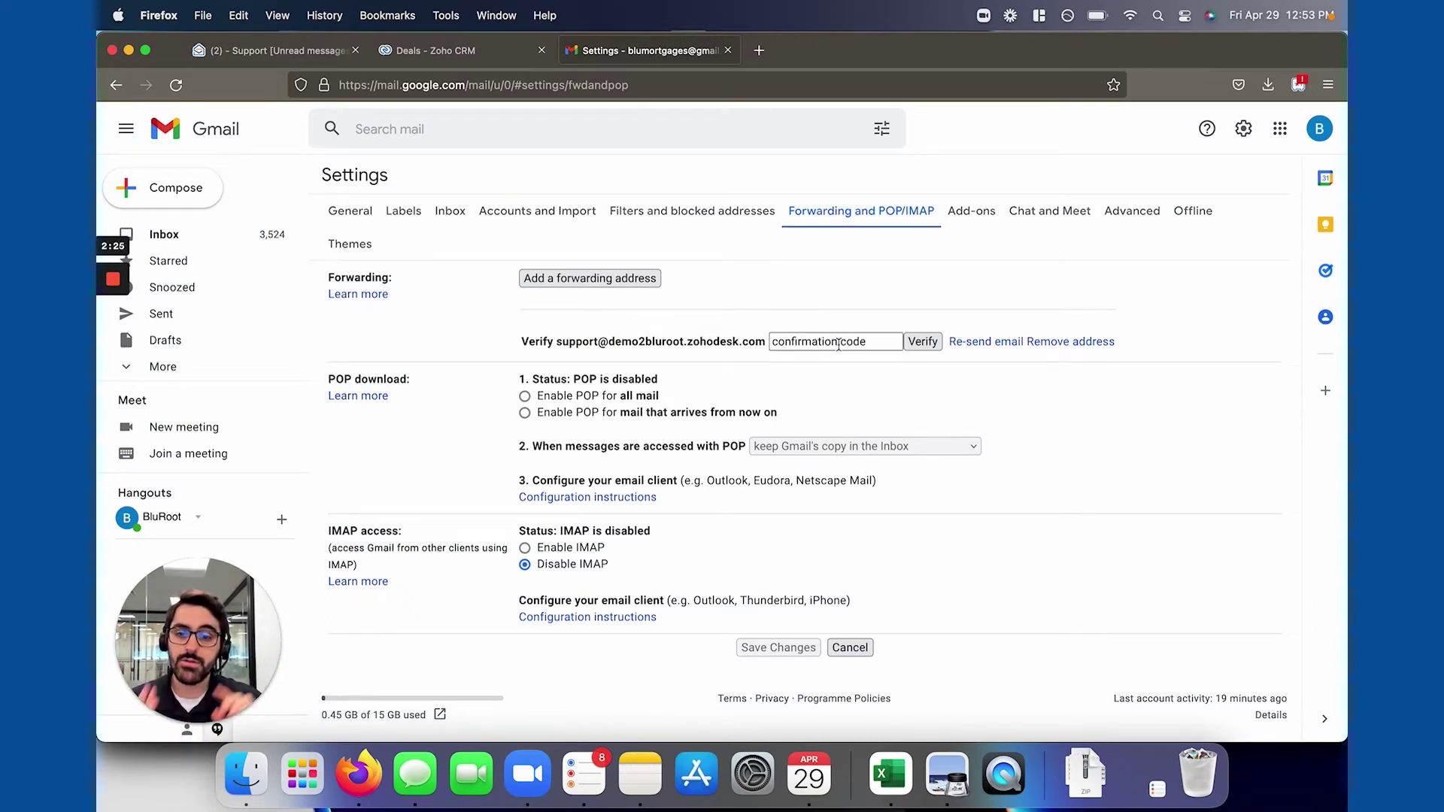
# Open the Gmail Forwarding Confirmation ticket in Zoho Desk's tickets list to read the code
pyautogui.press('super+grave')
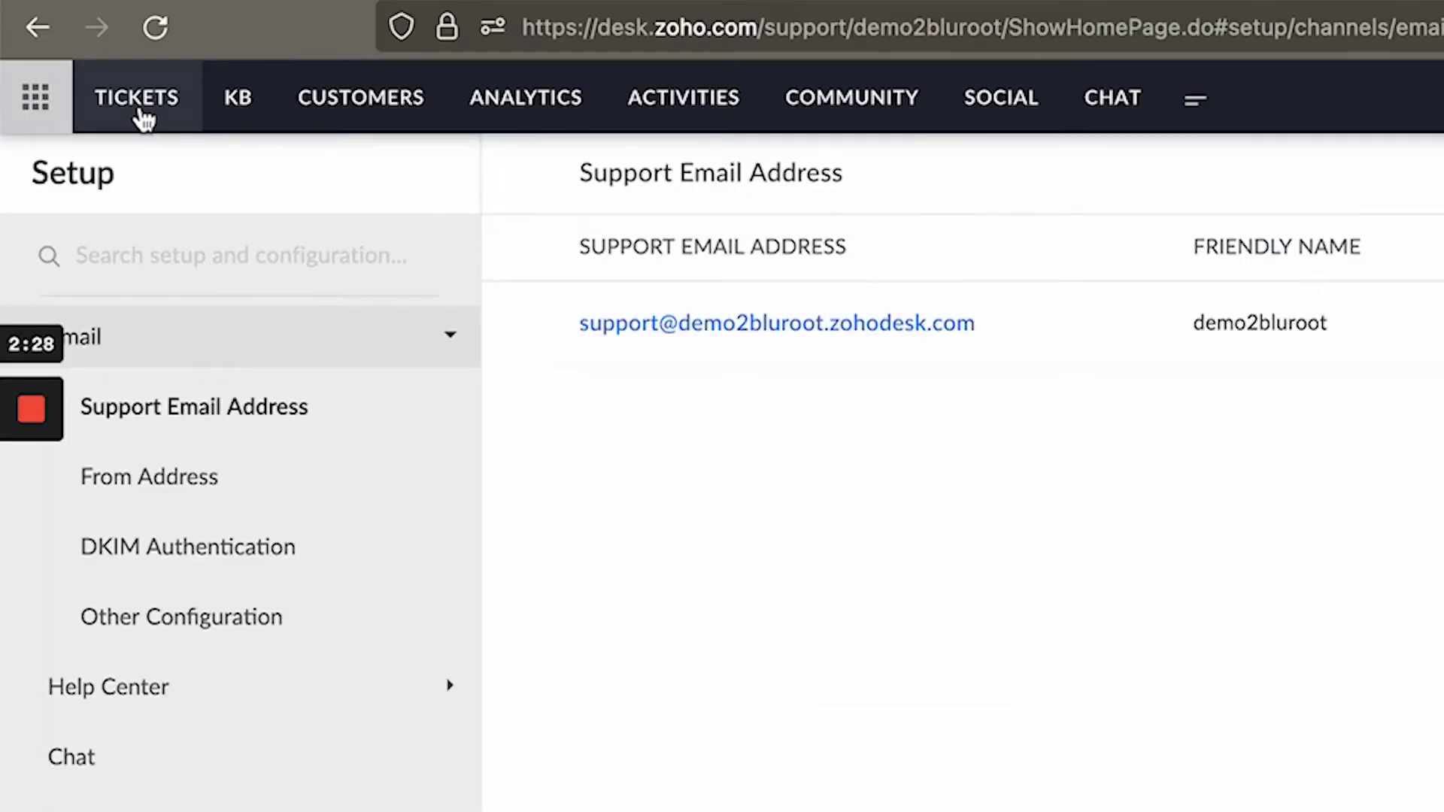
pyautogui.click(169, 130)
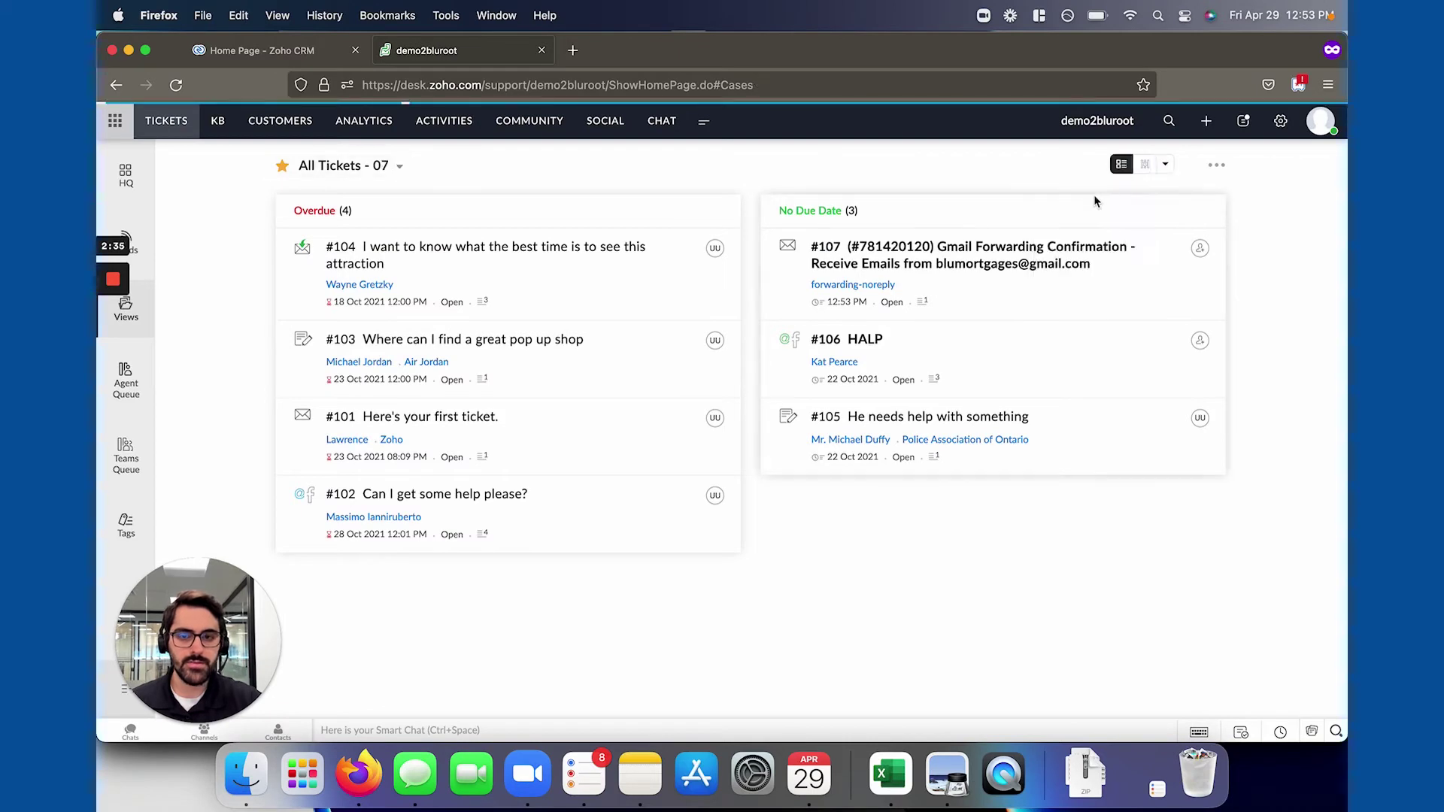
pyautogui.click(608, 219)
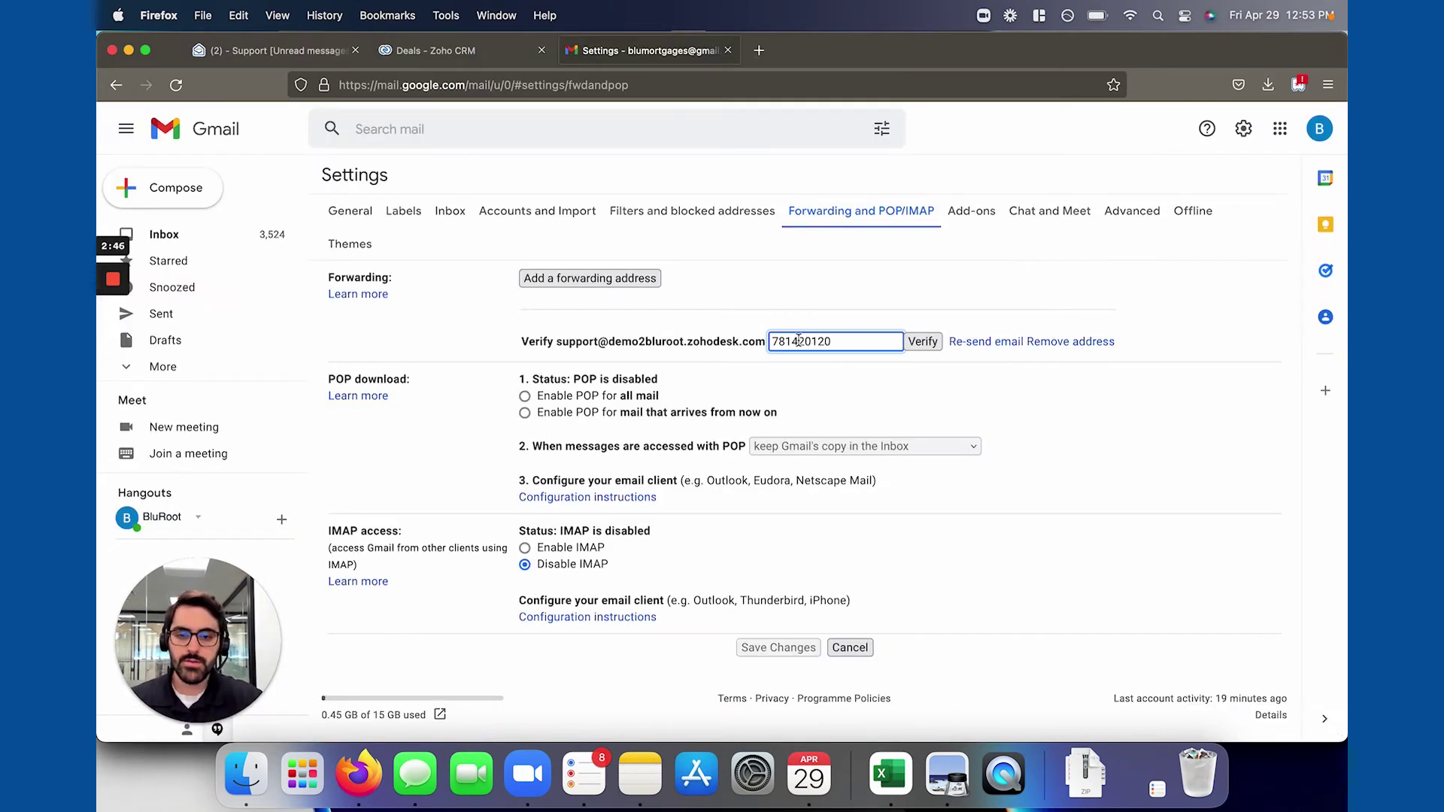
# Verify the confirmation code and forward incoming mail to the support address, keeping Gmail's copy in the Inbox
pyautogui.click(923, 341)
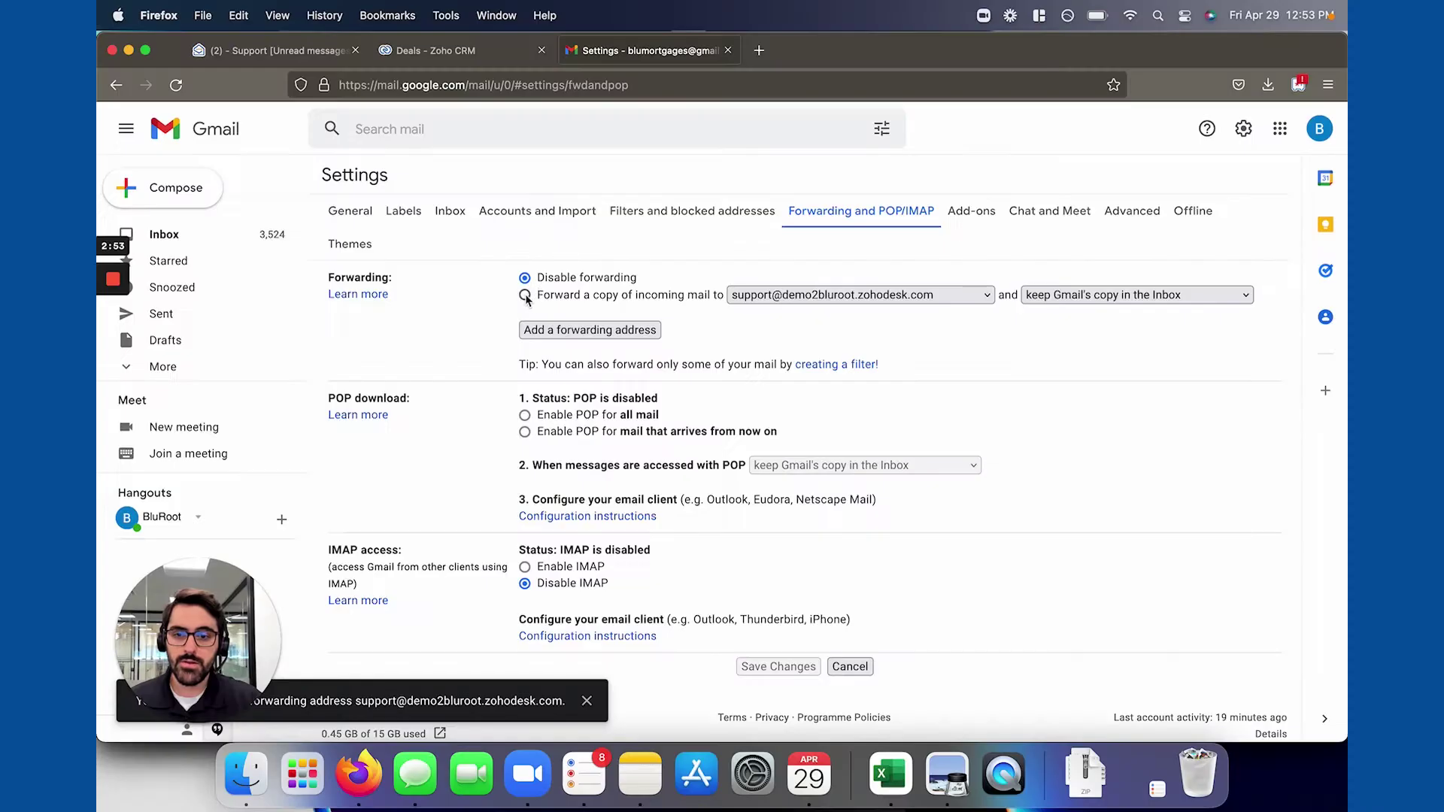
pyautogui.click(525, 296)
pyautogui.click(692, 312)
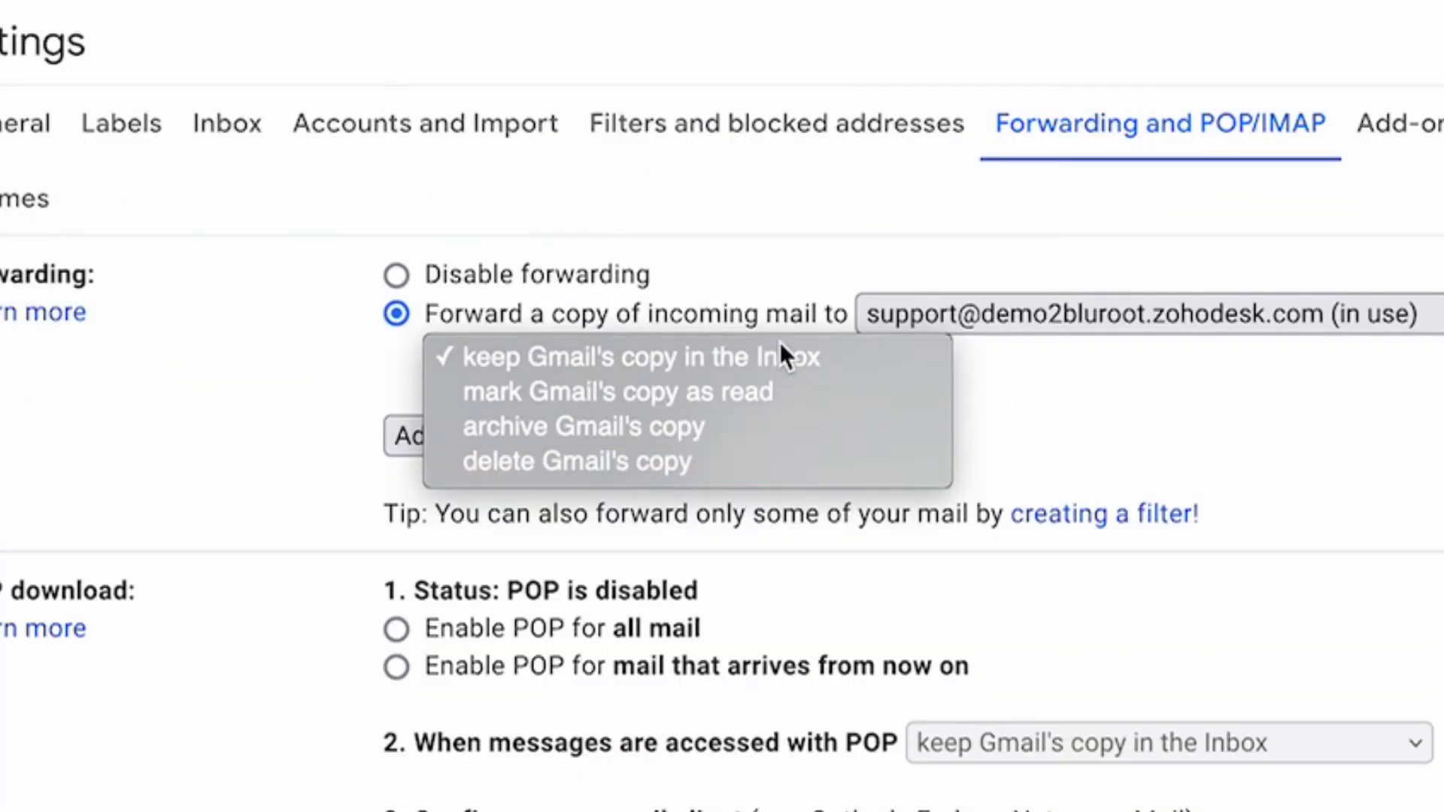
pyautogui.click(1130, 408)
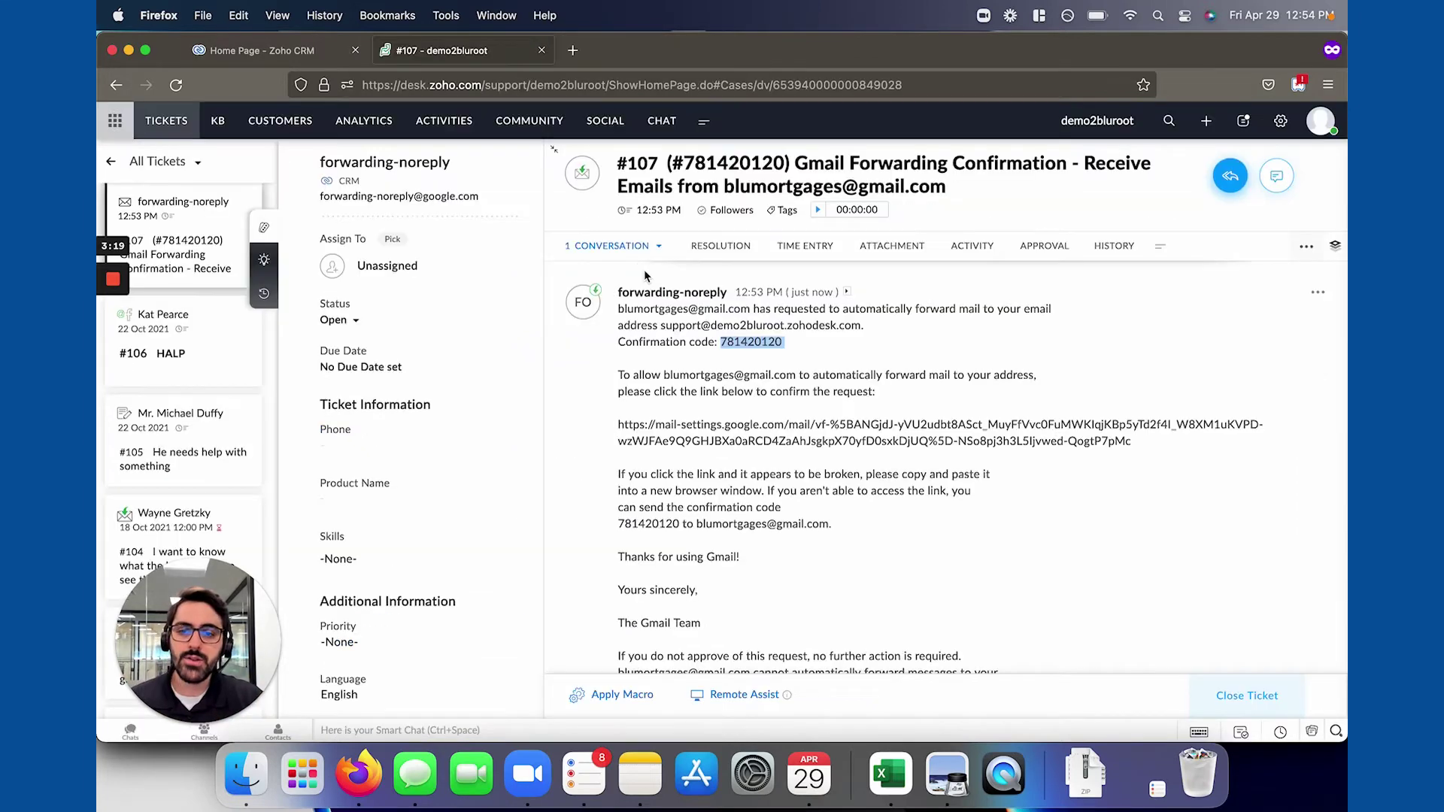
# Go to Email settings' From Address list and start a new From Address
pyautogui.click(1279, 120)
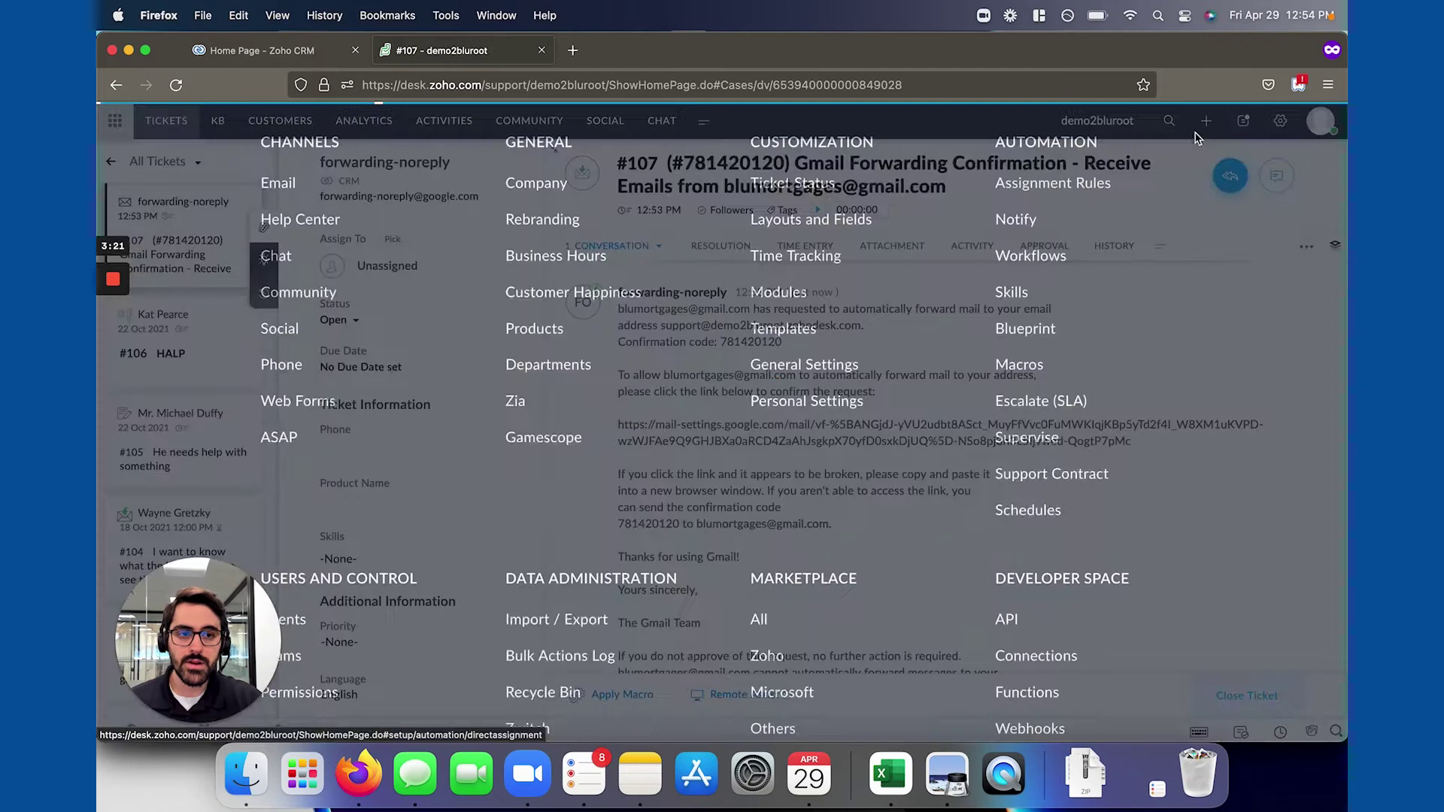
pyautogui.click(340, 219)
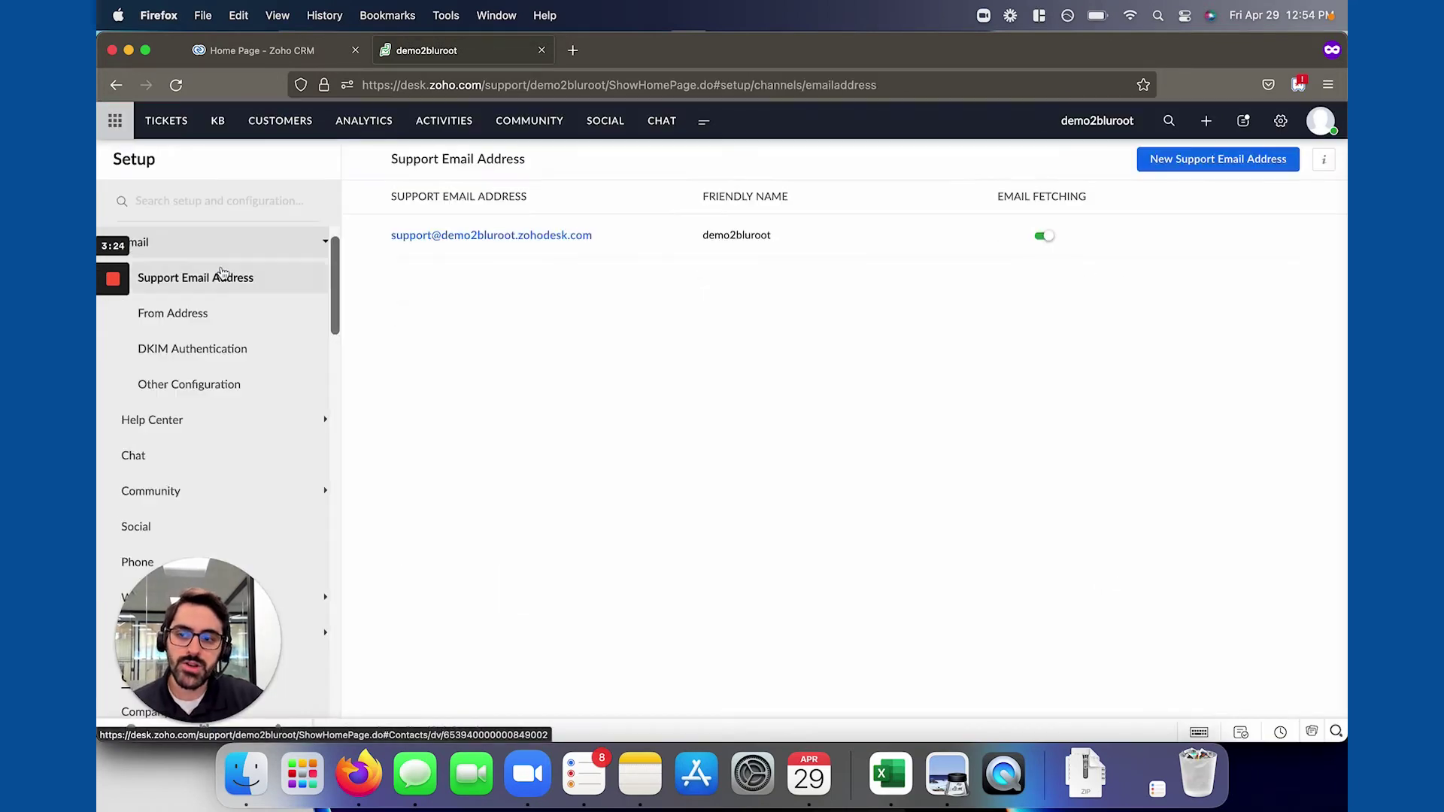
pyautogui.click(193, 313)
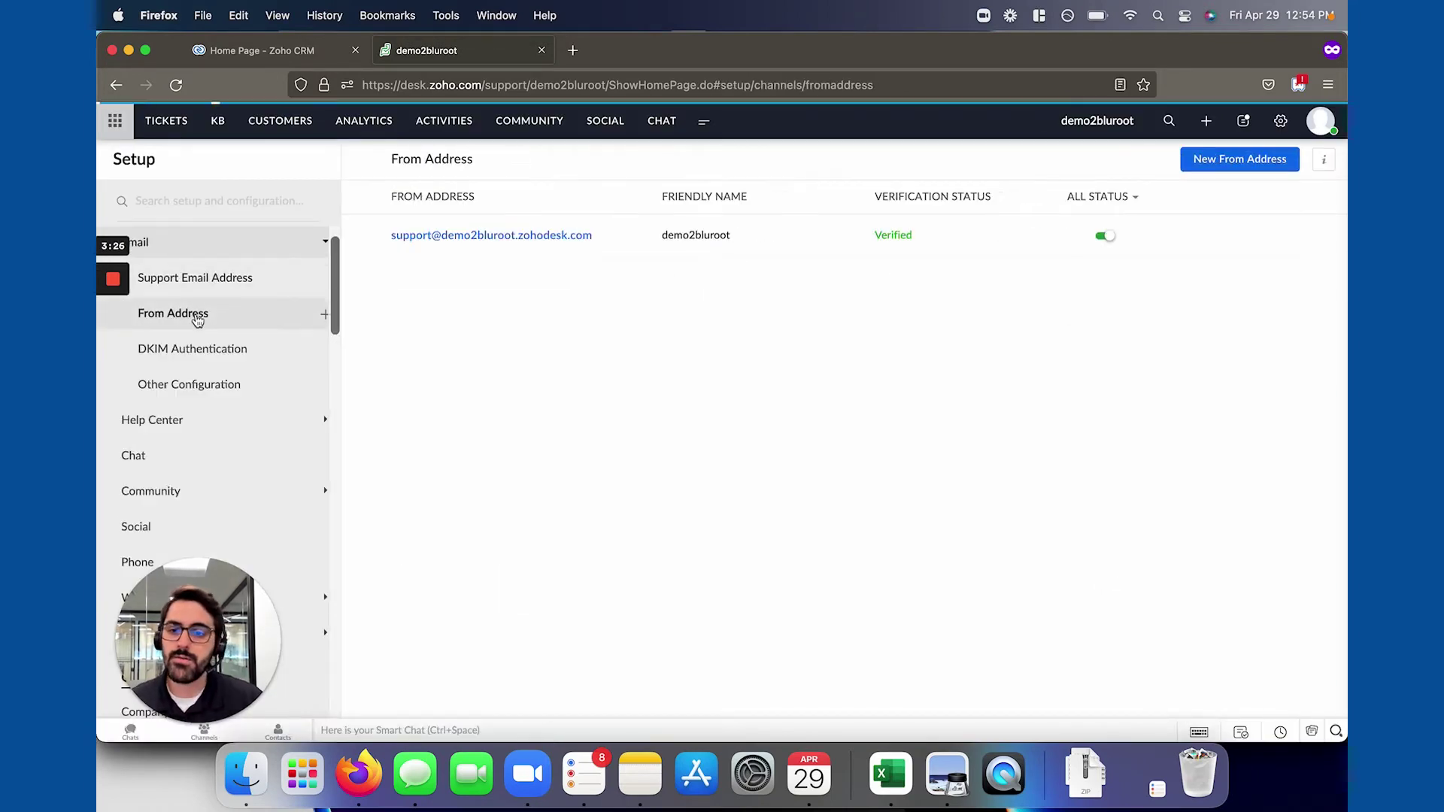
pyautogui.click(1188, 165)
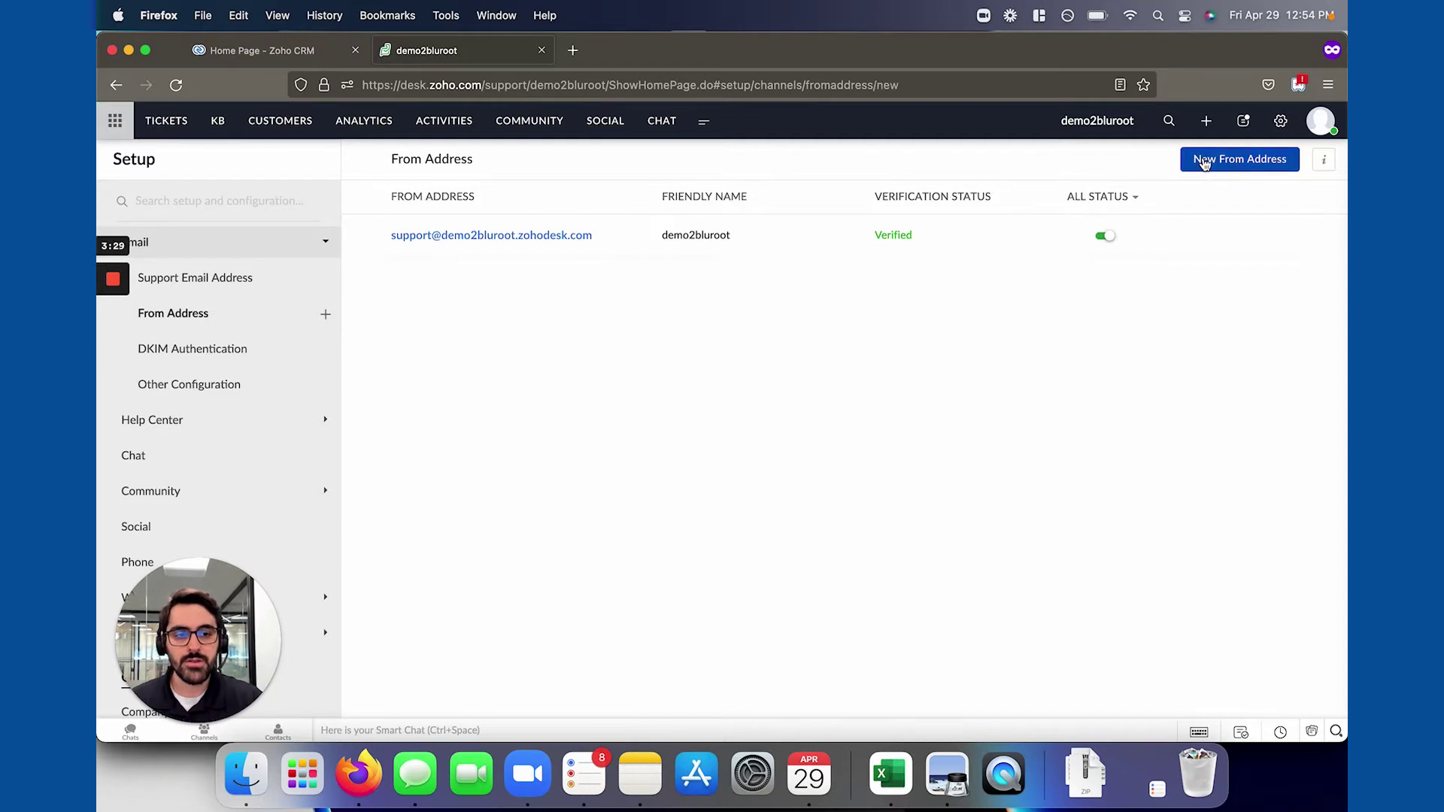
# Enter the Gmail address with friendly name 'Blu Support' and turn on Use my SMTP
pyautogui.click(438, 273)
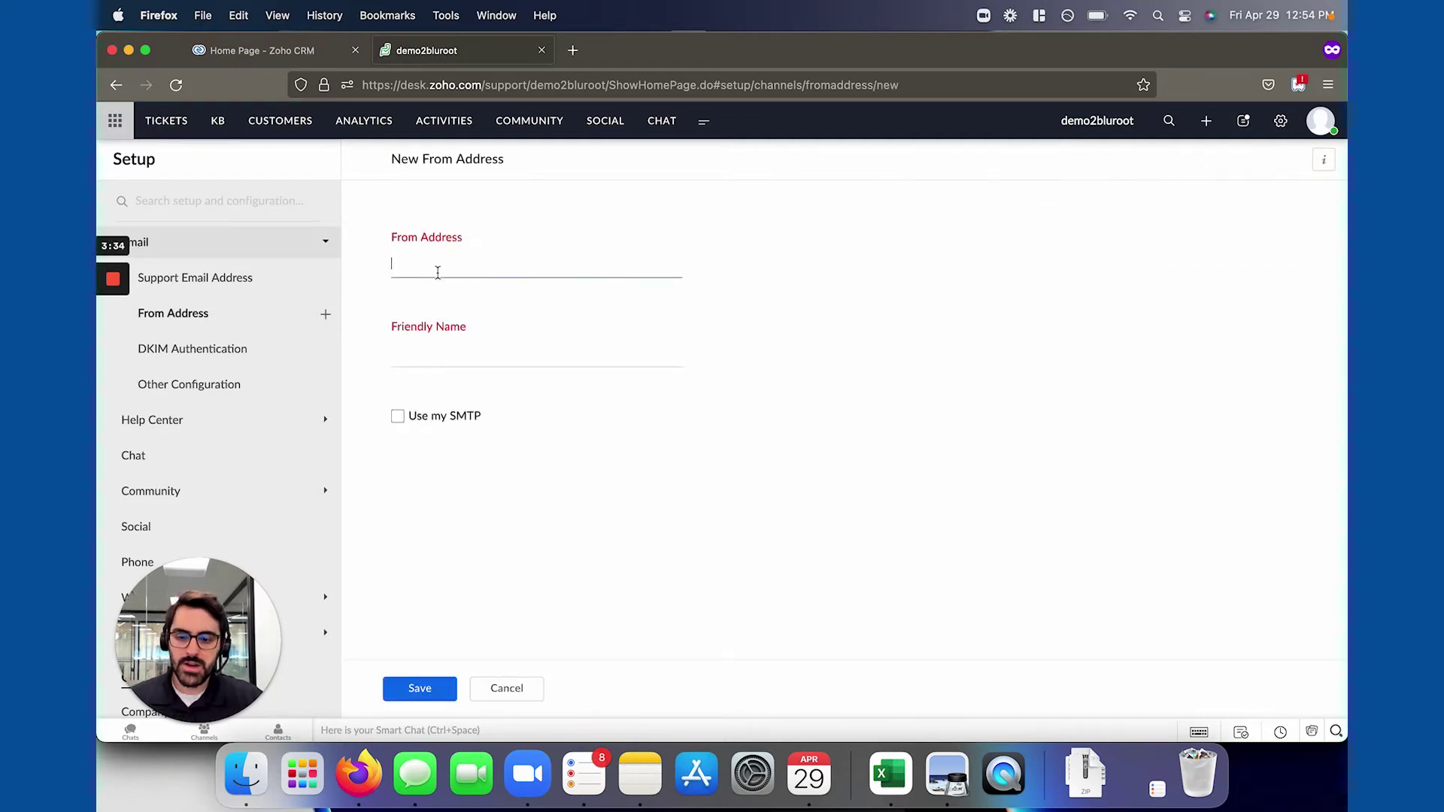
pyautogui.press('super+v')
pyautogui.click(463, 347)
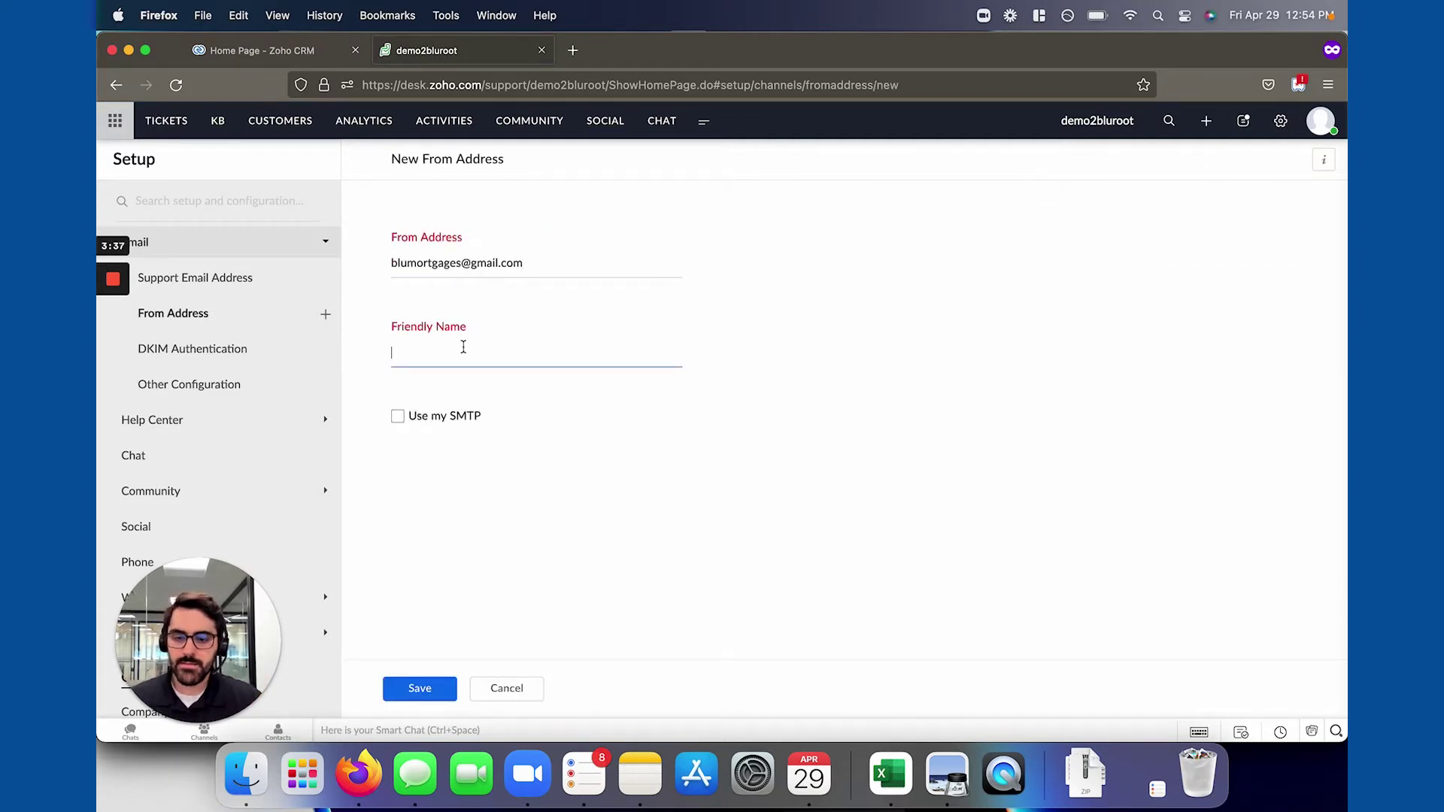
pyautogui.write('Blu Support')
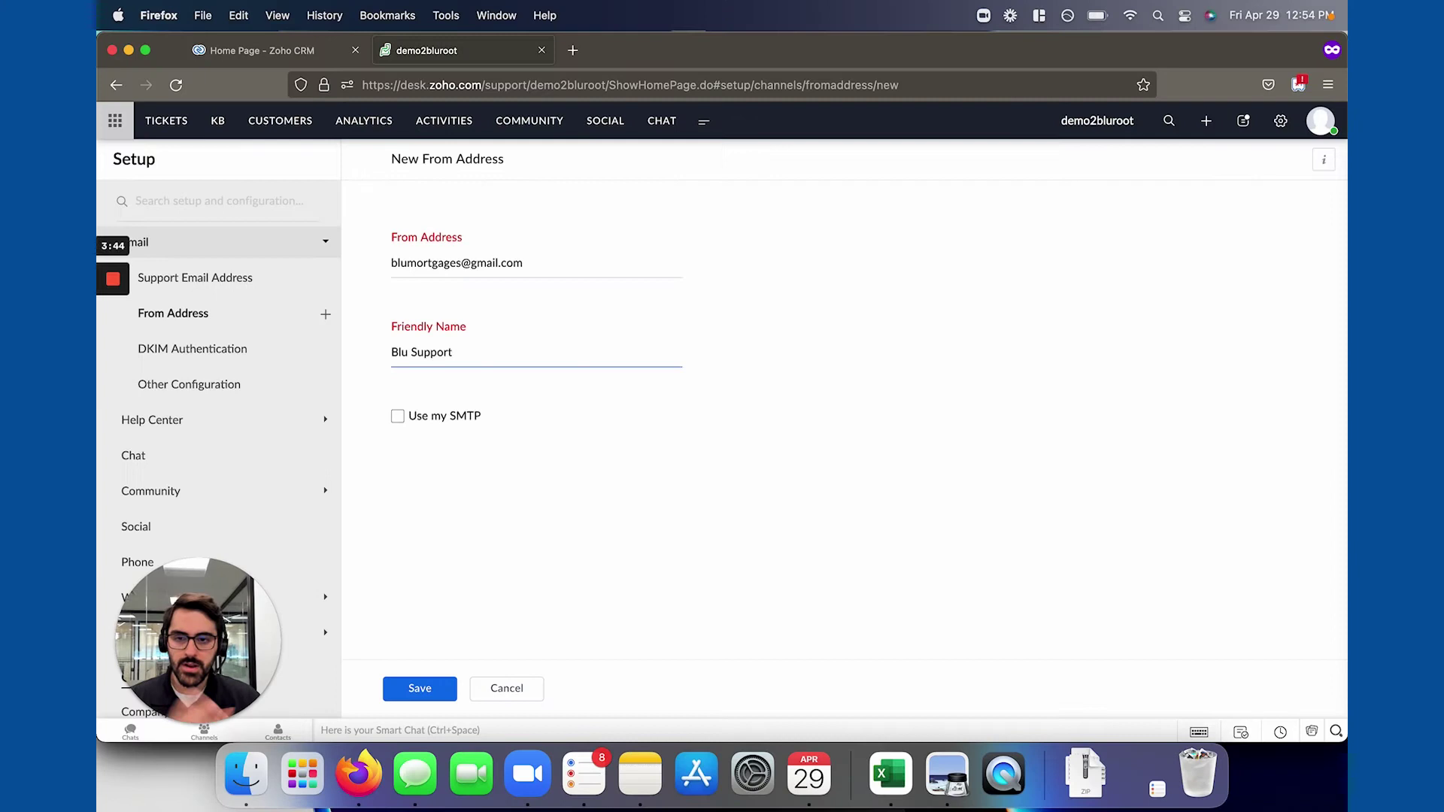
pyautogui.click(399, 417)
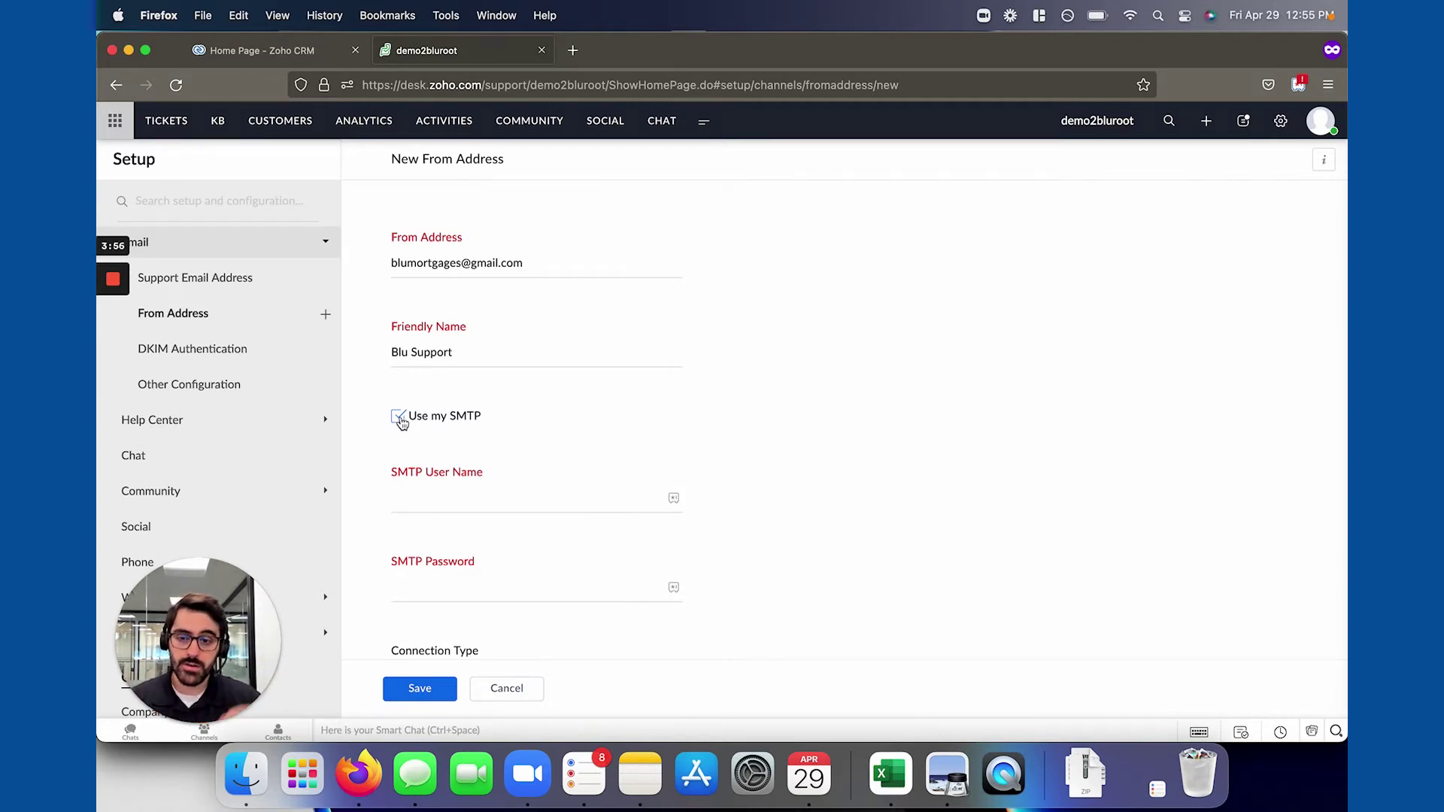
# Turn off Use my SMTP and save the new 'Blu Support' From Address
pyautogui.scroll(-3, 401, 419)
pyautogui.scroll(-1, 401, 418)
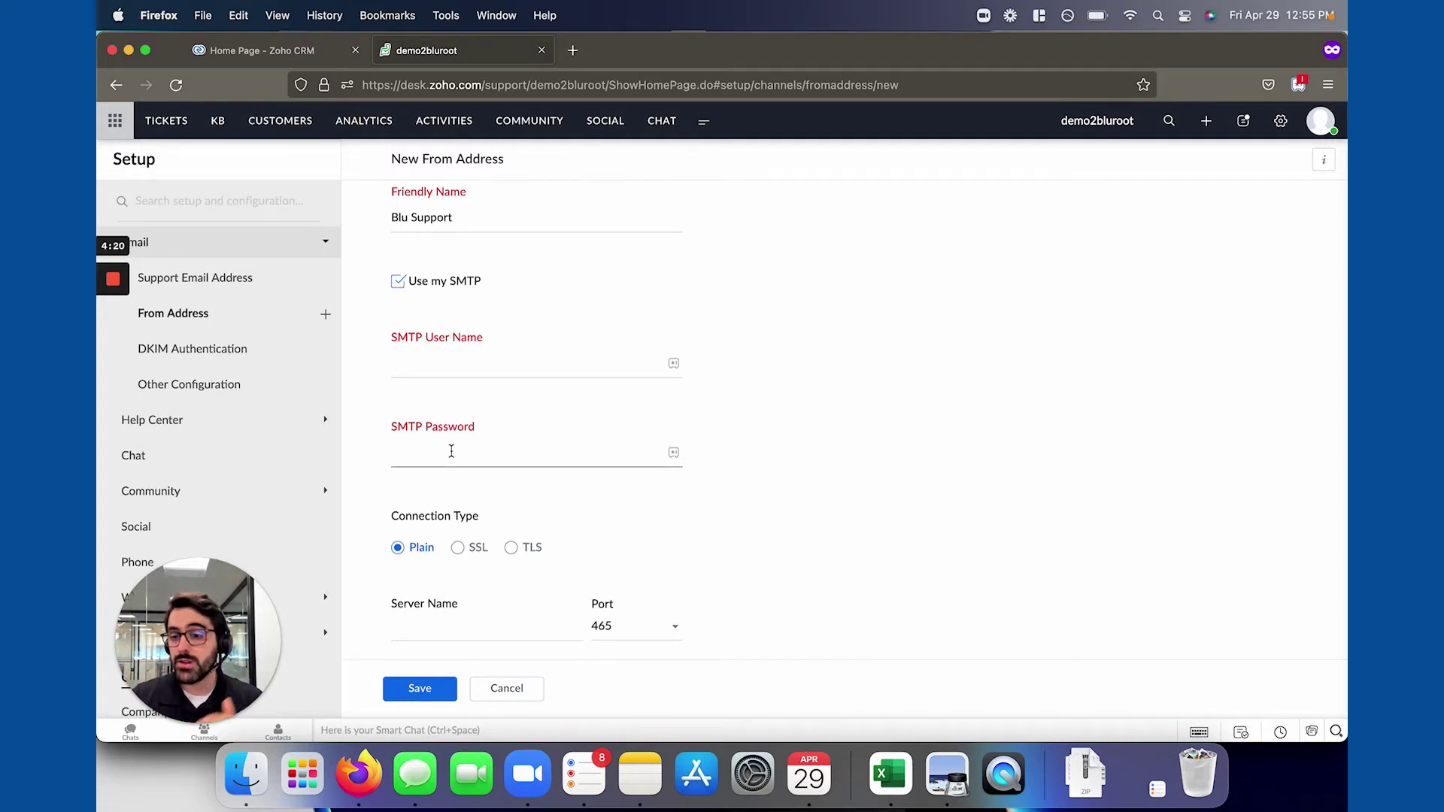
pyautogui.scroll(-1, 496, 481)
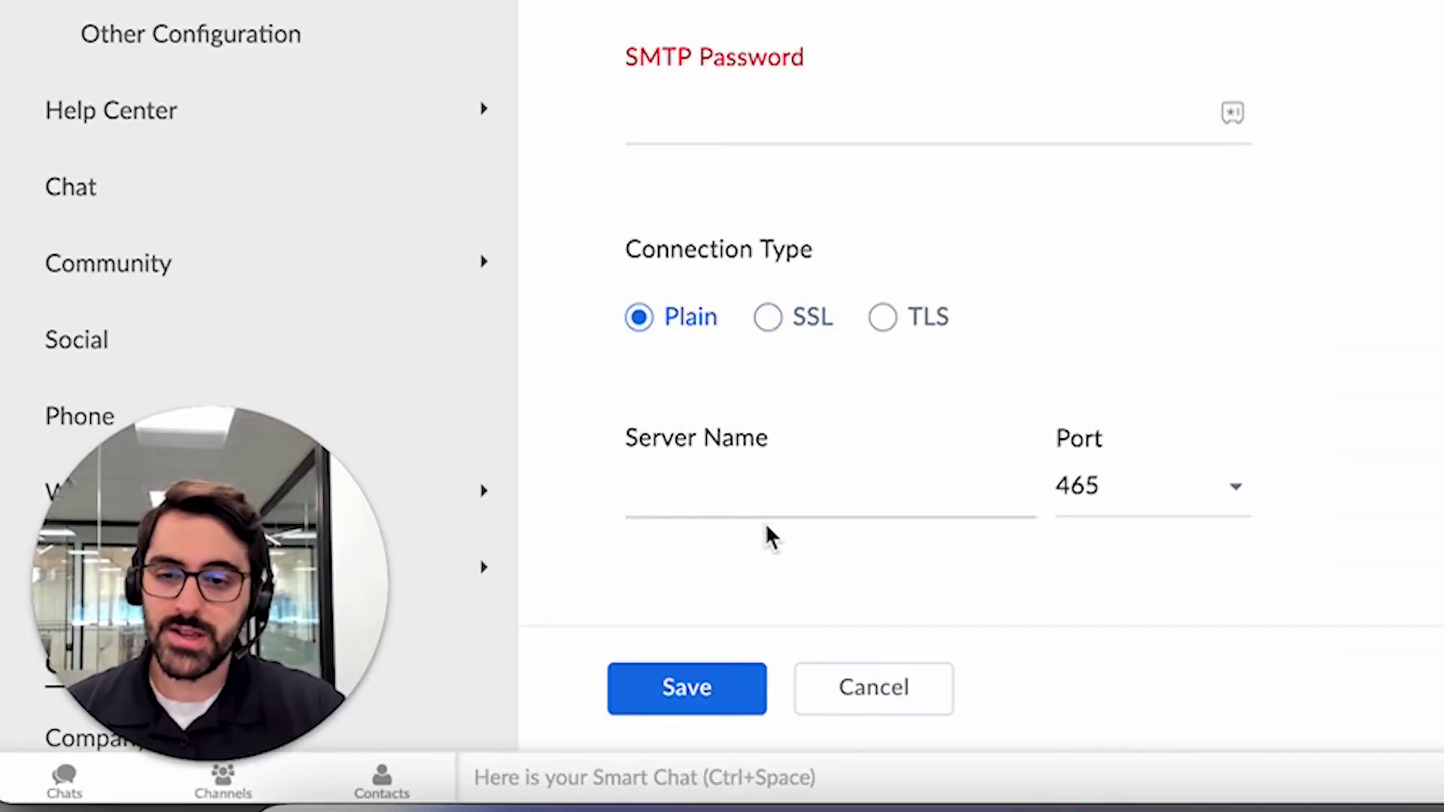
pyautogui.click(458, 600)
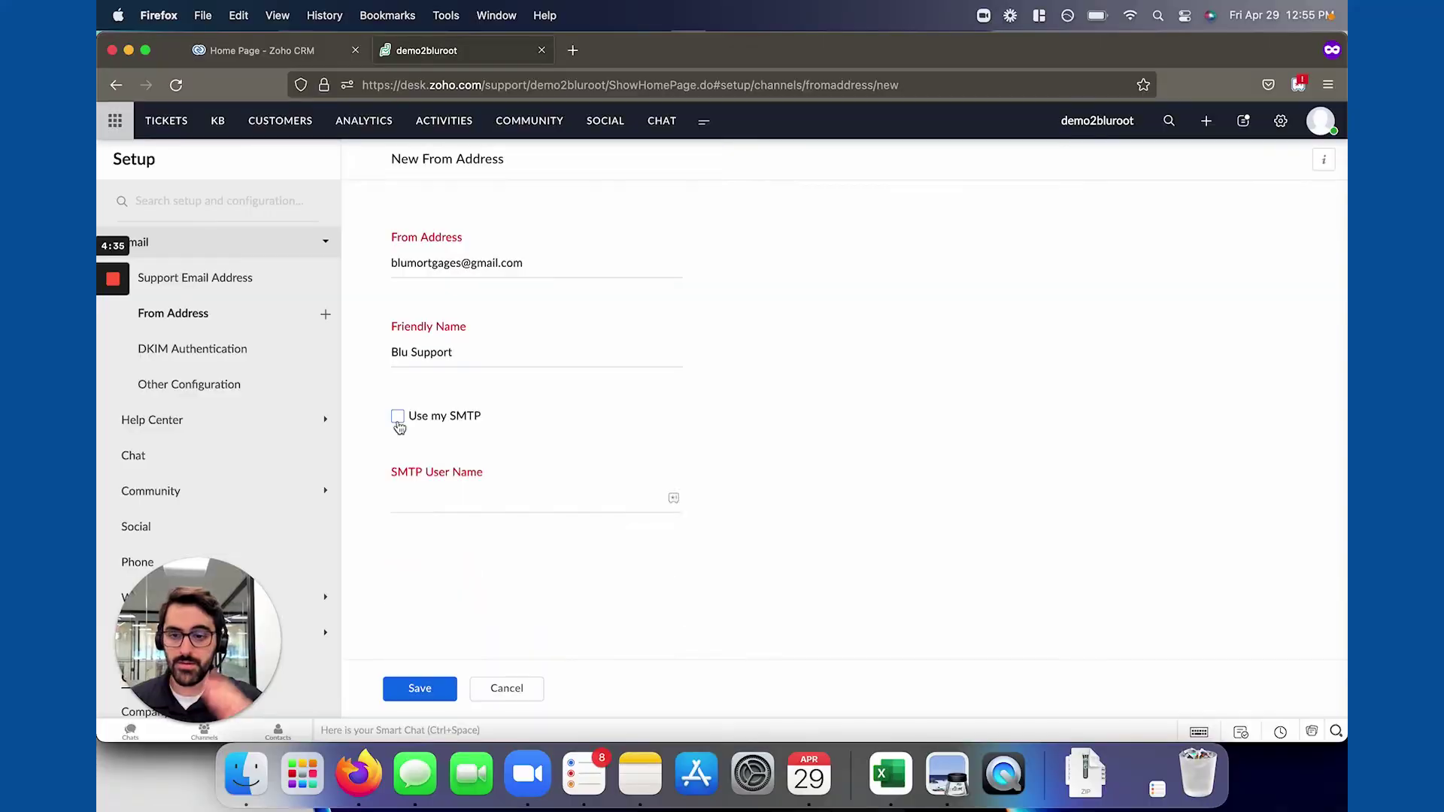
pyautogui.click(398, 416)
pyautogui.click(420, 688)
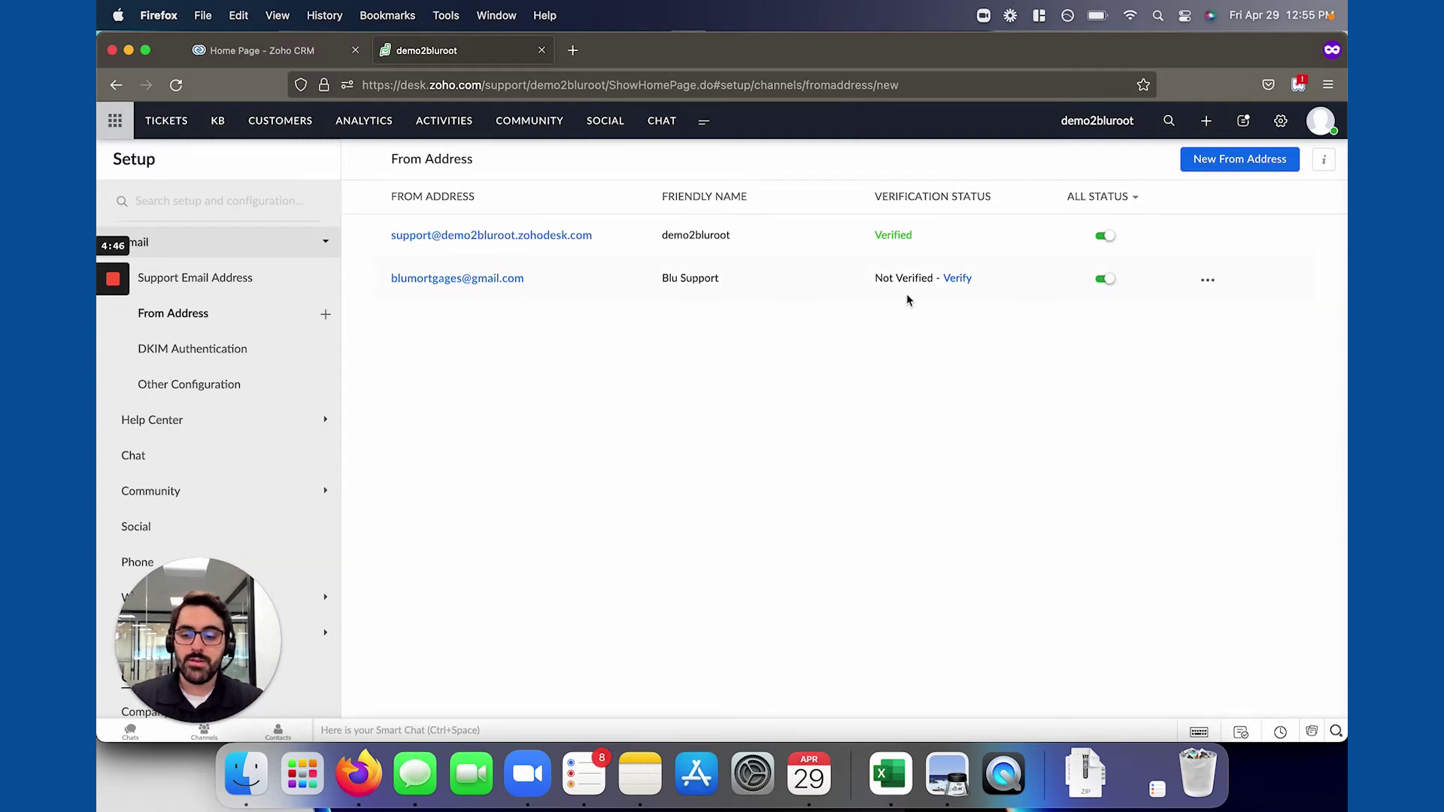
# In Gmail, open the Zoho Desk verification email and bring up its link's options
pyautogui.press('super+grave')
pyautogui.click(206, 236)
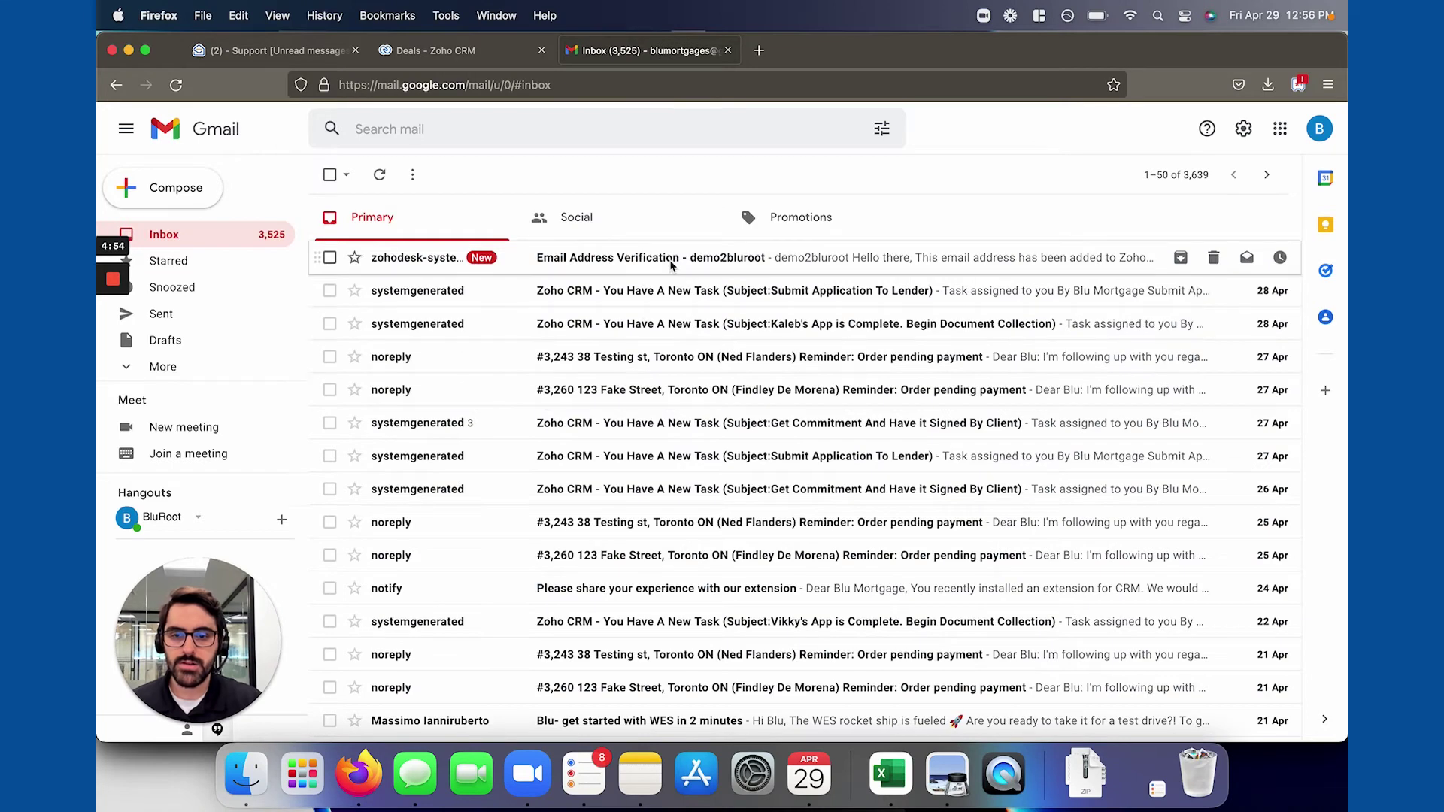
pyautogui.click(564, 254)
pyautogui.rightClick(747, 468)
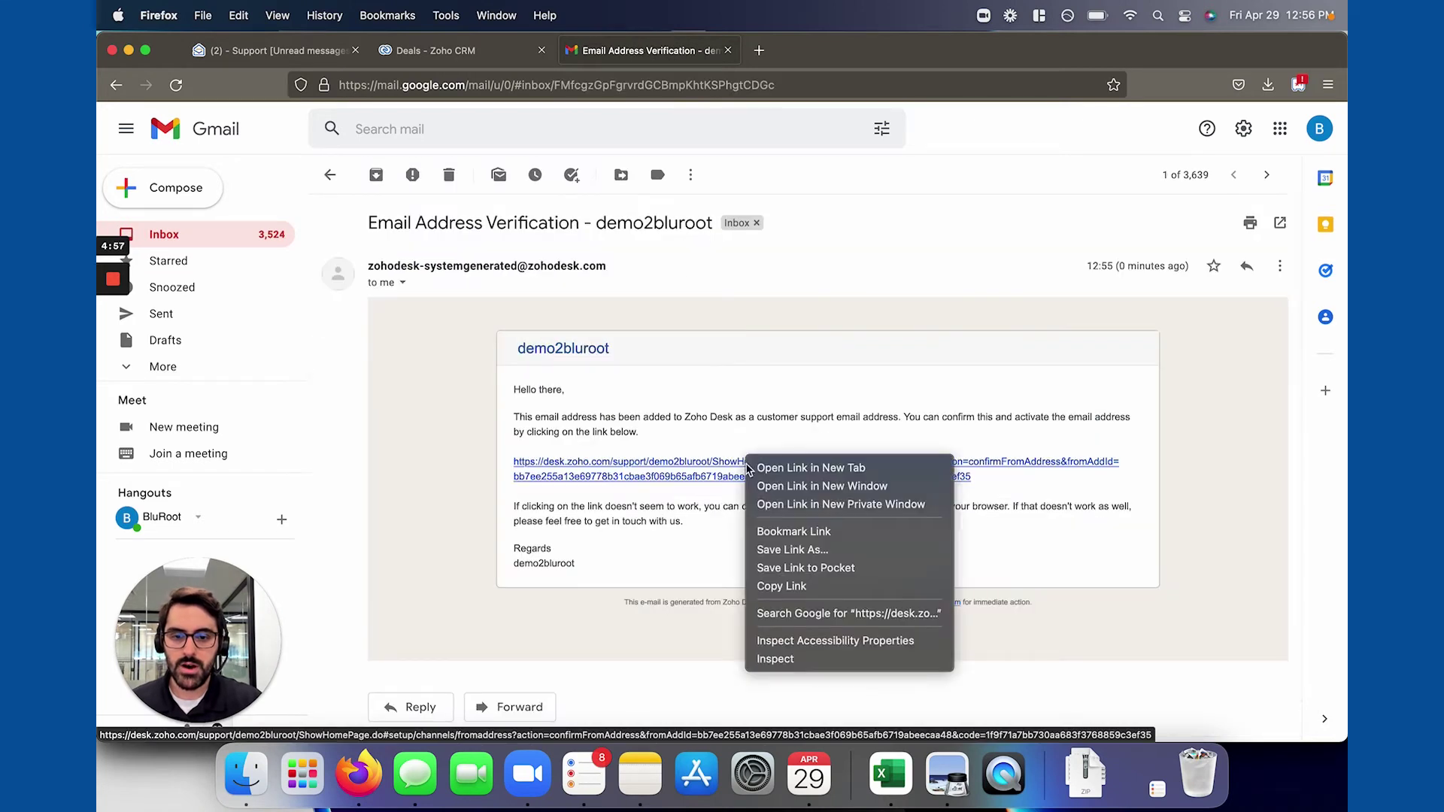
# Copy the verification link, load it in a new private tab, and dismiss the Success message
pyautogui.click(782, 586)
pyautogui.press('super+grave')
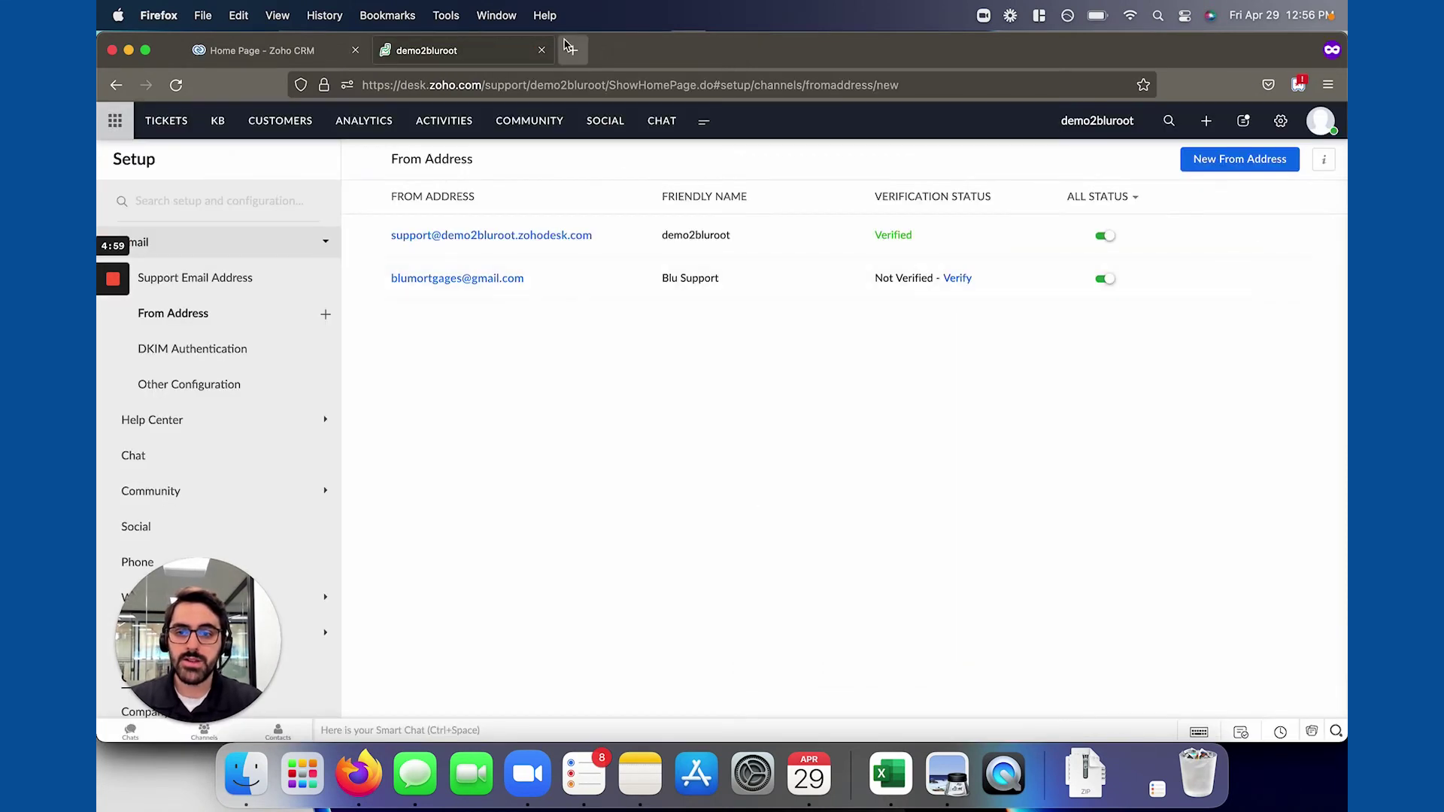
pyautogui.click(572, 50)
pyautogui.press('super+v')
pyautogui.press('Return')
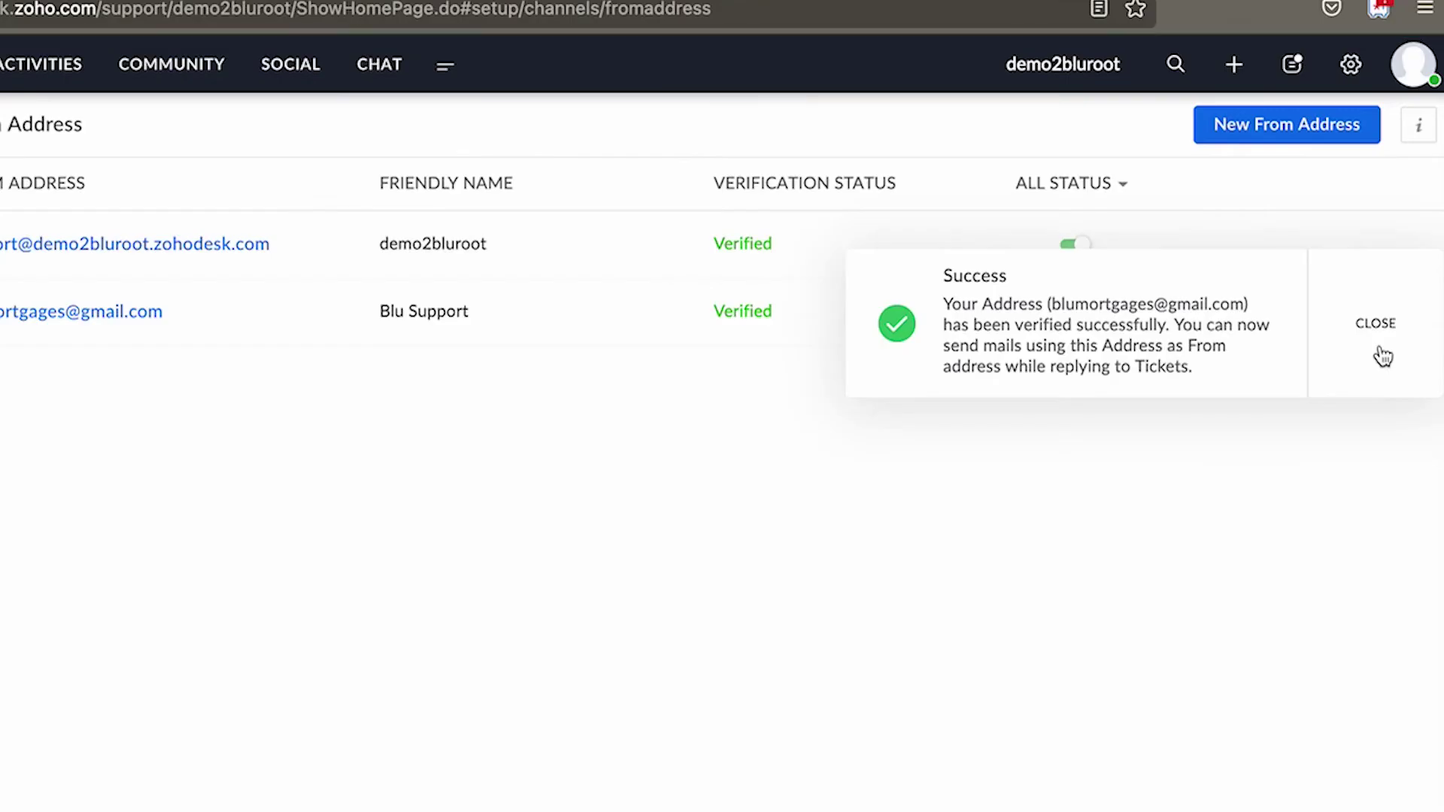
pyautogui.click(1298, 305)
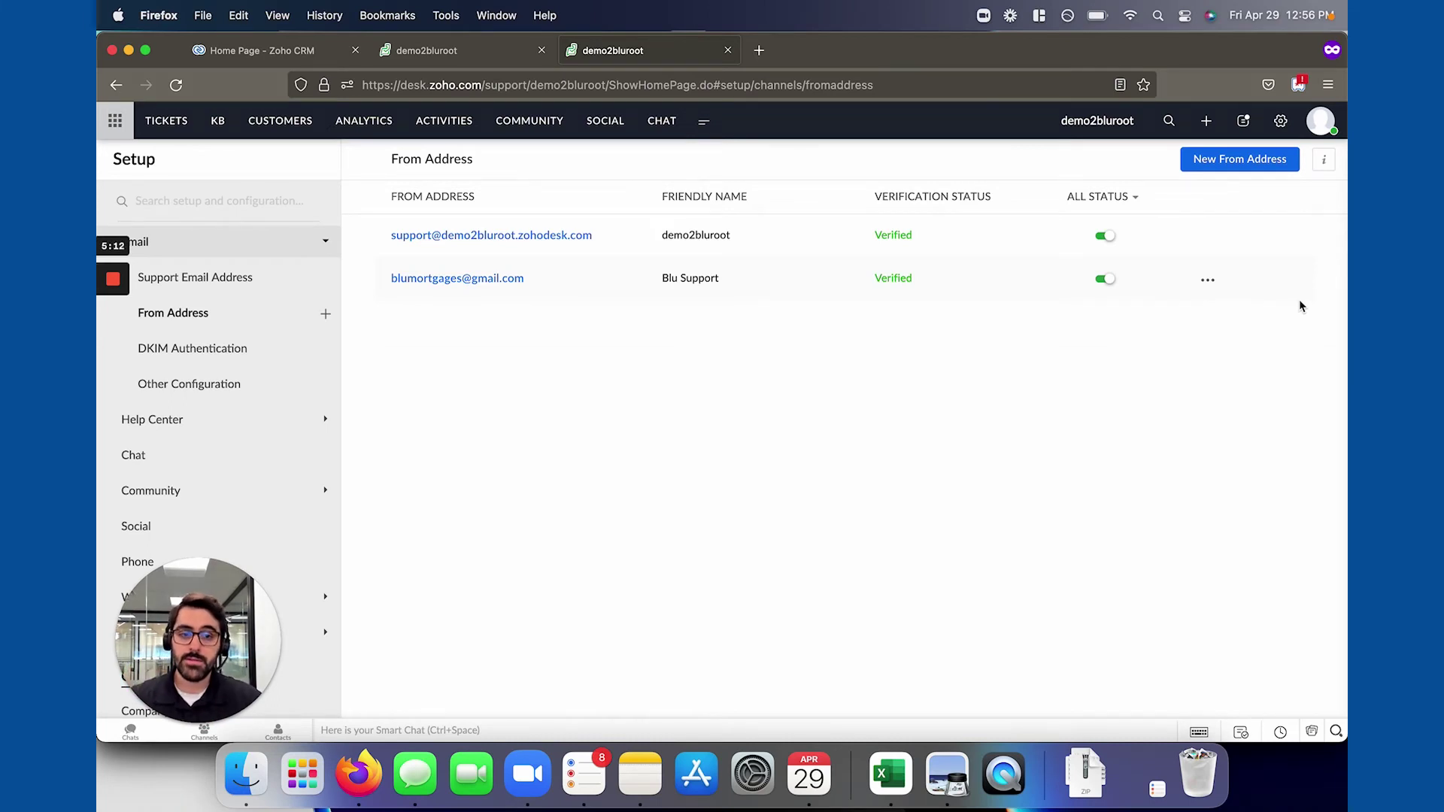
# Disable the default support From Address, confirm the alert, and return to All Tickets
pyautogui.click(1109, 238)
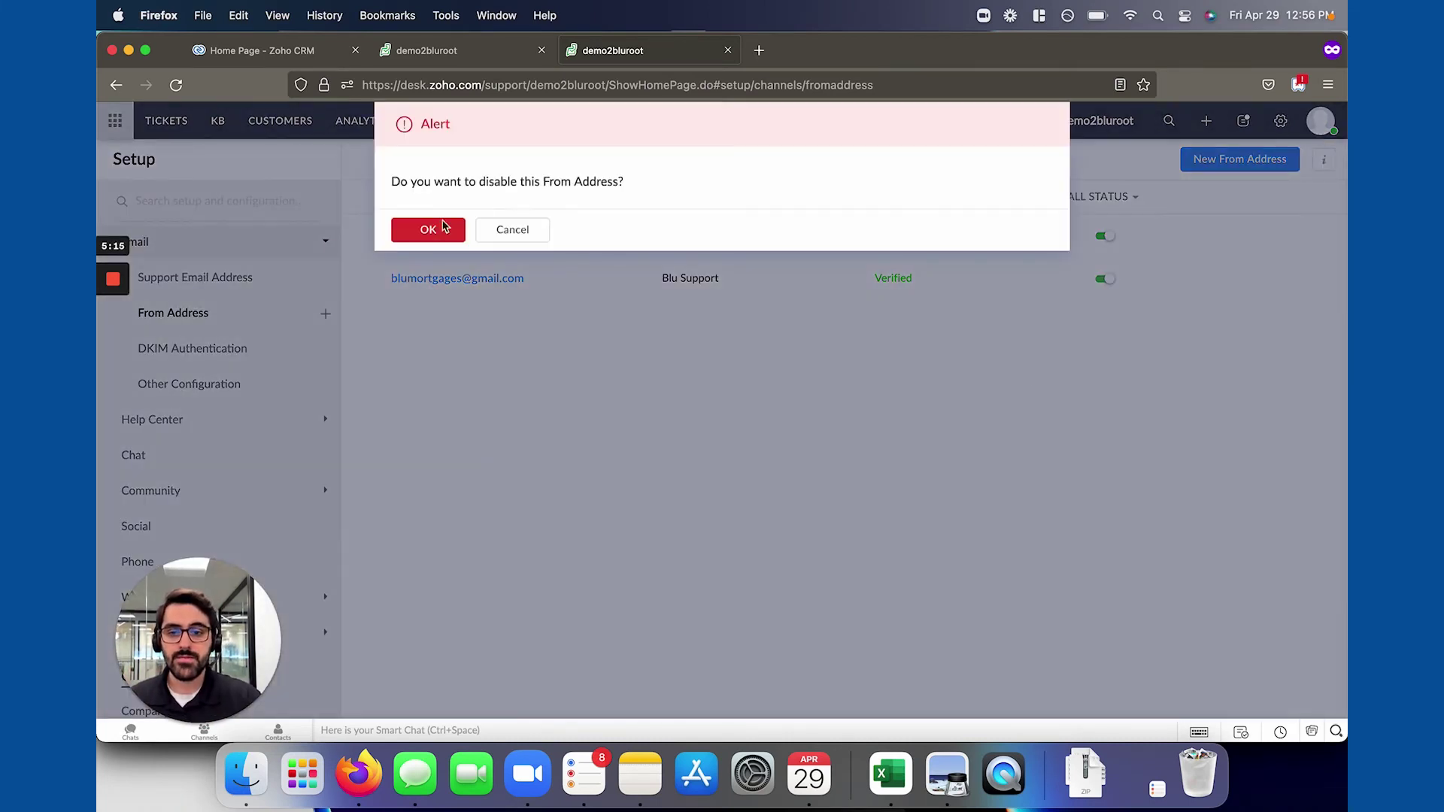
pyautogui.click(428, 229)
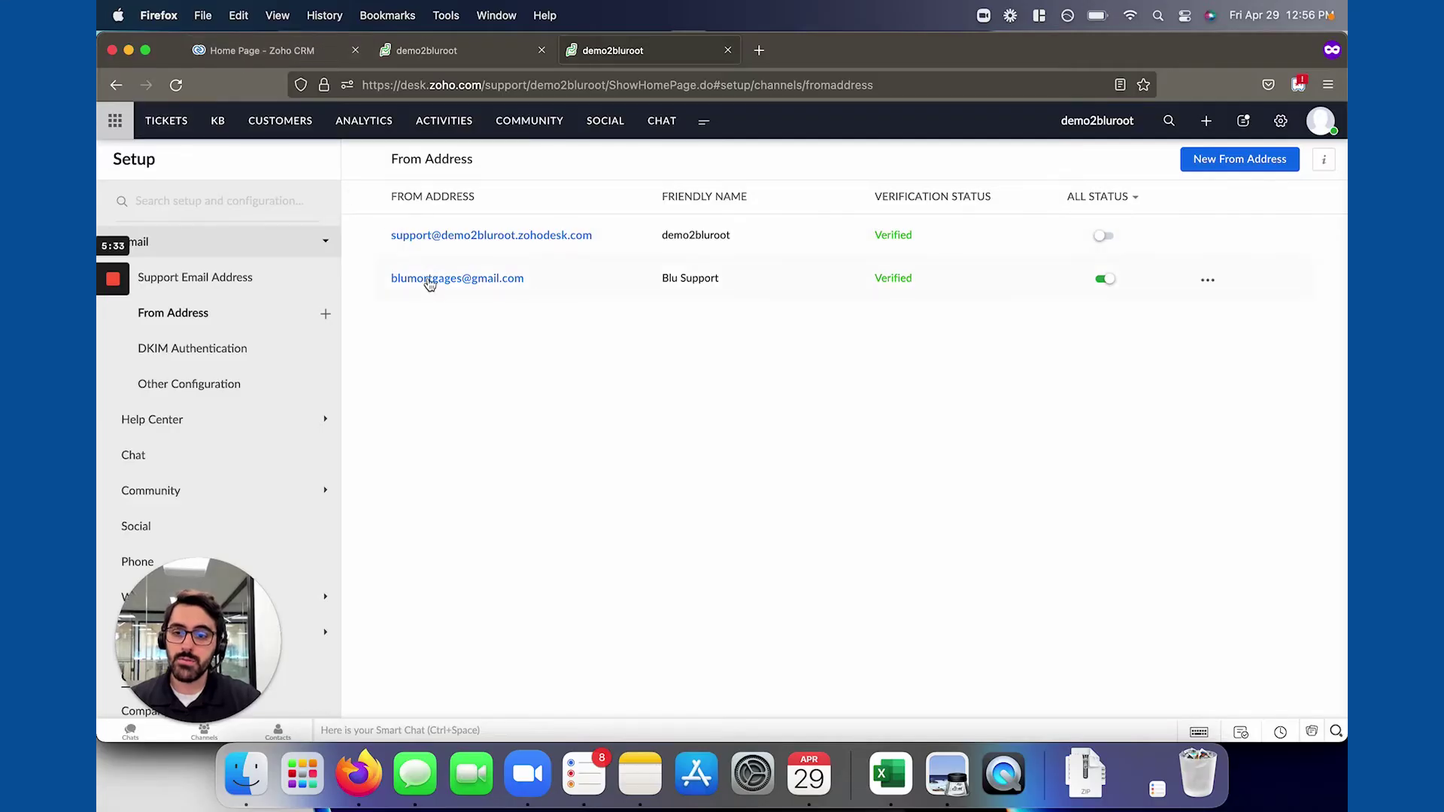
pyautogui.click(170, 130)
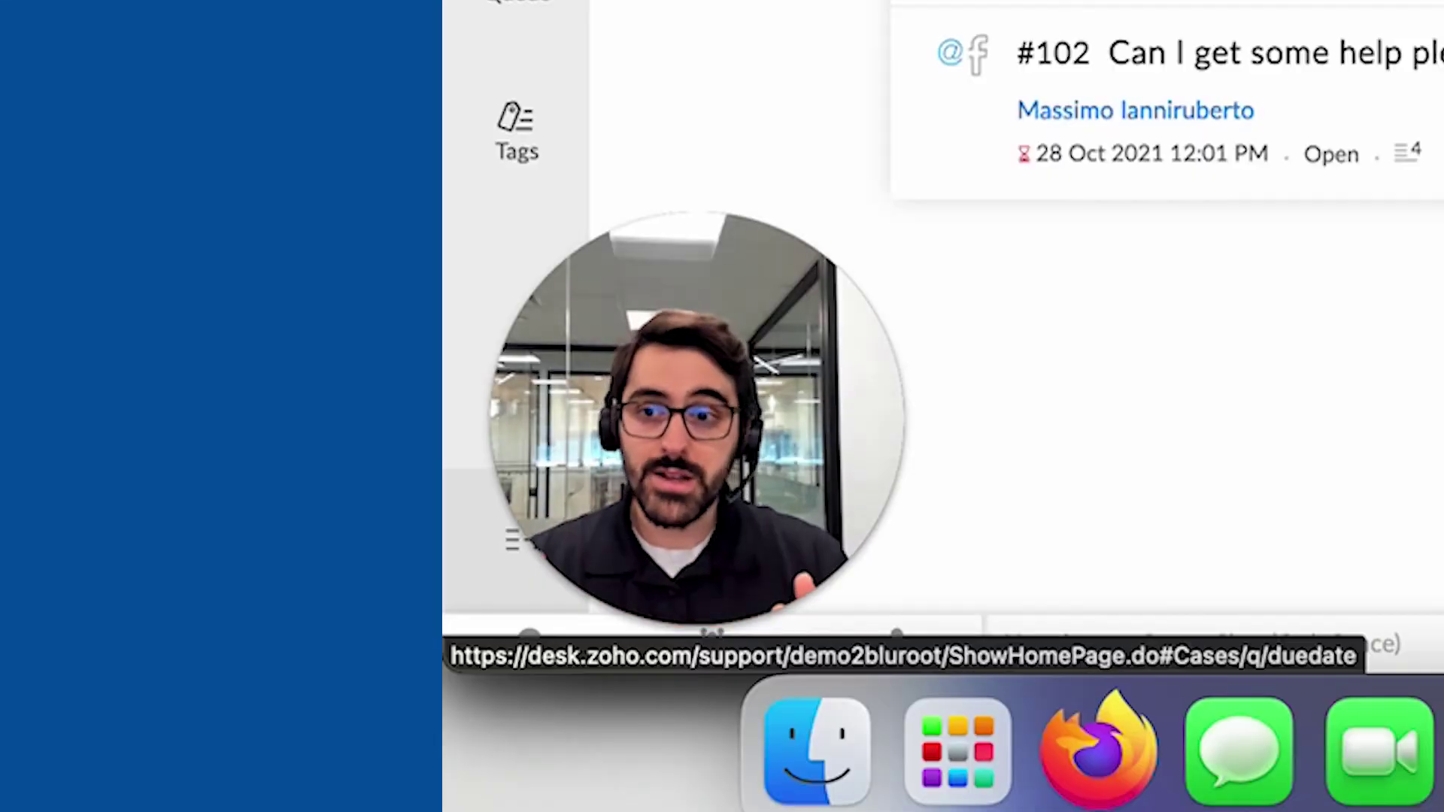
# Open Setup and go to the Advanced Web Form editor
pyautogui.click(1280, 121)
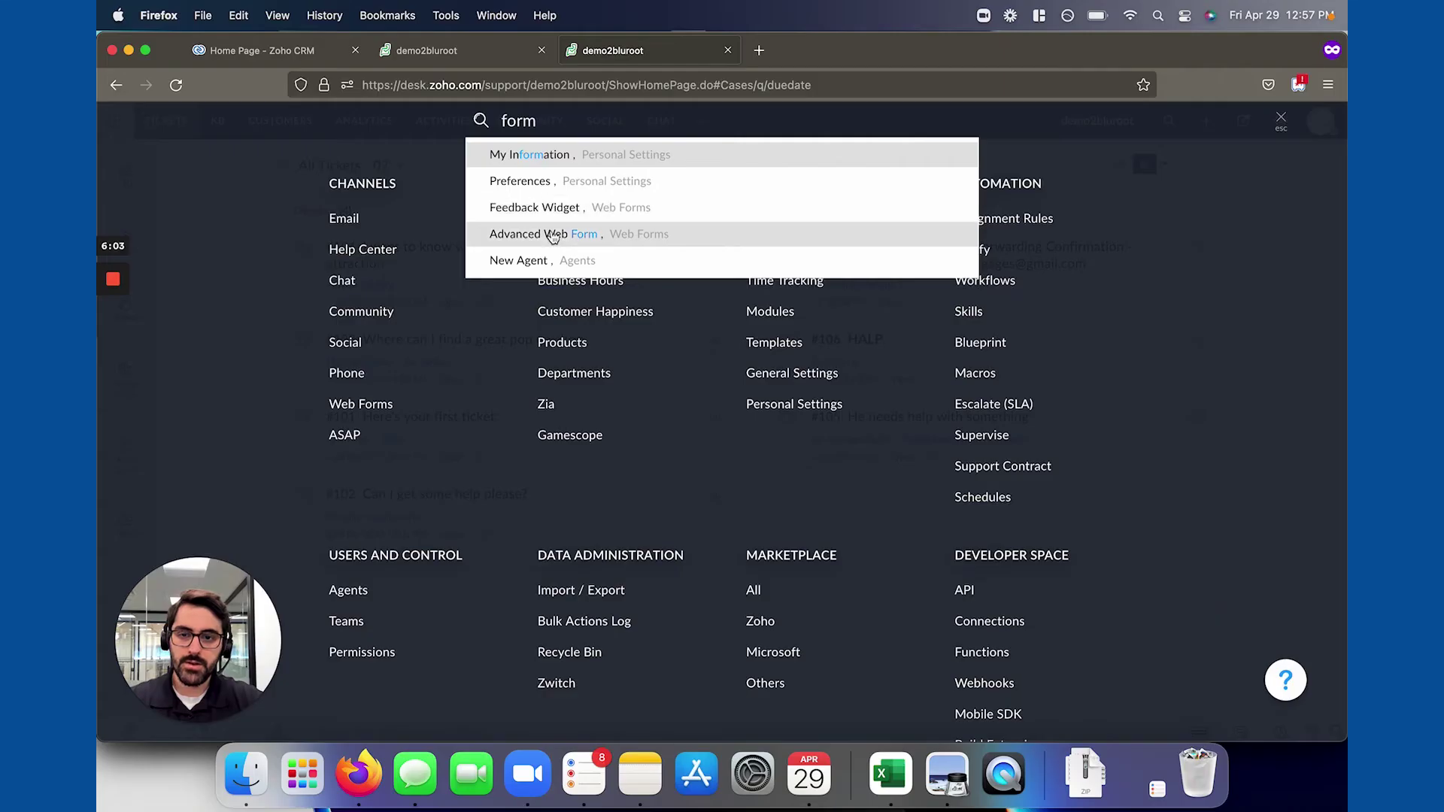
pyautogui.click(502, 461)
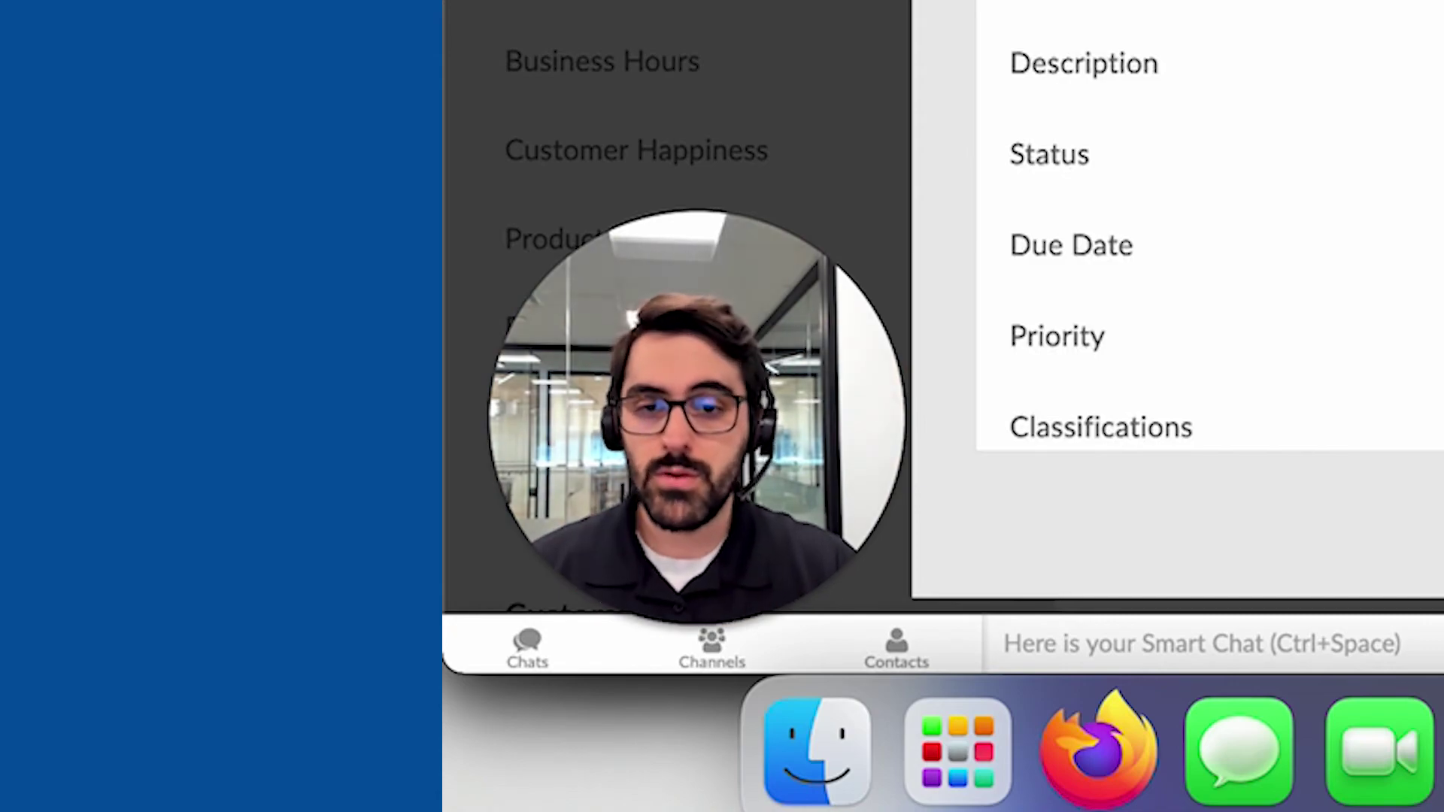
# Add the Email, Subject and First Name fields to the form, leaving Last Name unchanged
pyautogui.scroll(-1, 1203, 241)
pyautogui.moveTo(351, 352); pyautogui.dragTo(719, 383)
pyautogui.moveTo(339, 386); pyautogui.dragTo(720, 384)
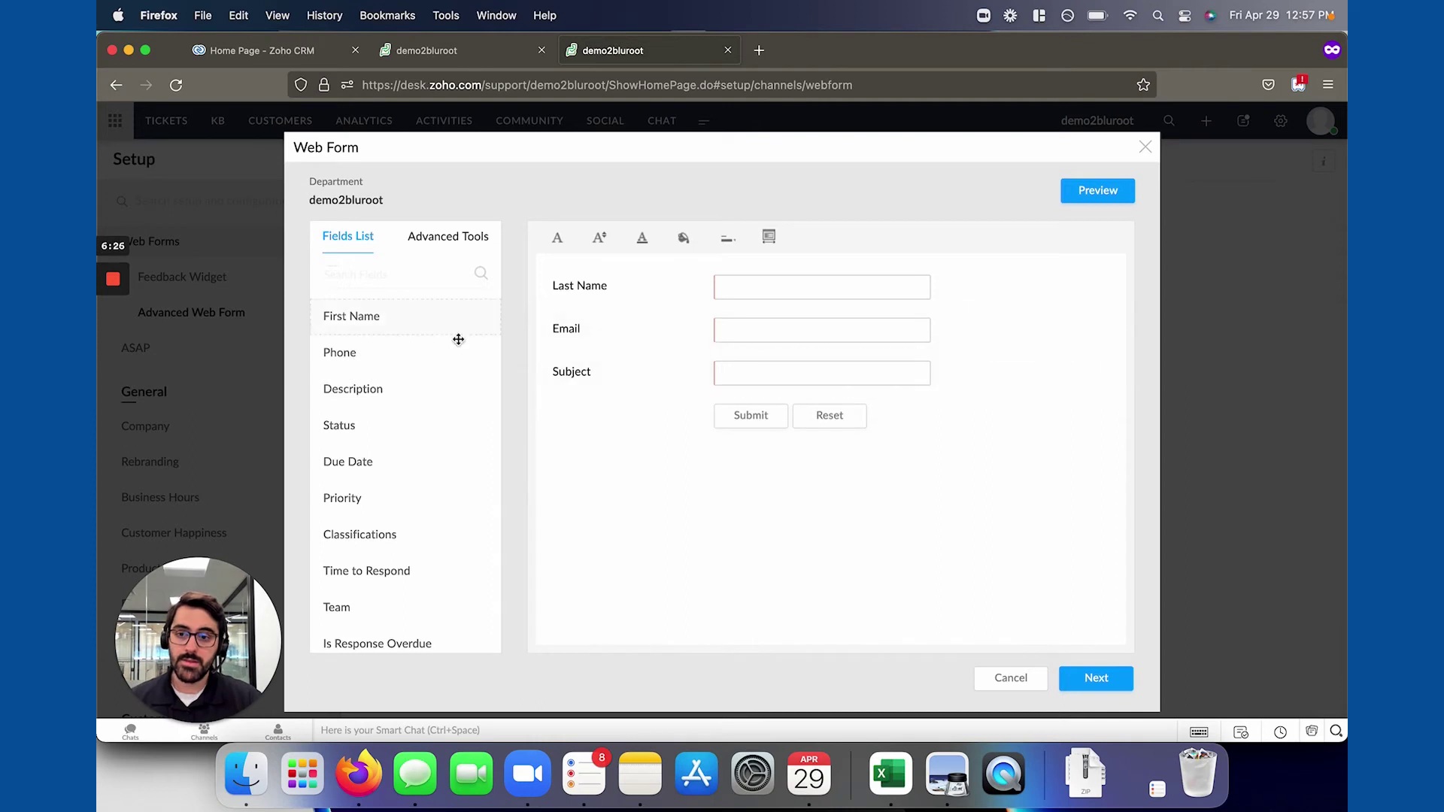
pyautogui.moveTo(451, 328); pyautogui.dragTo(641, 284)
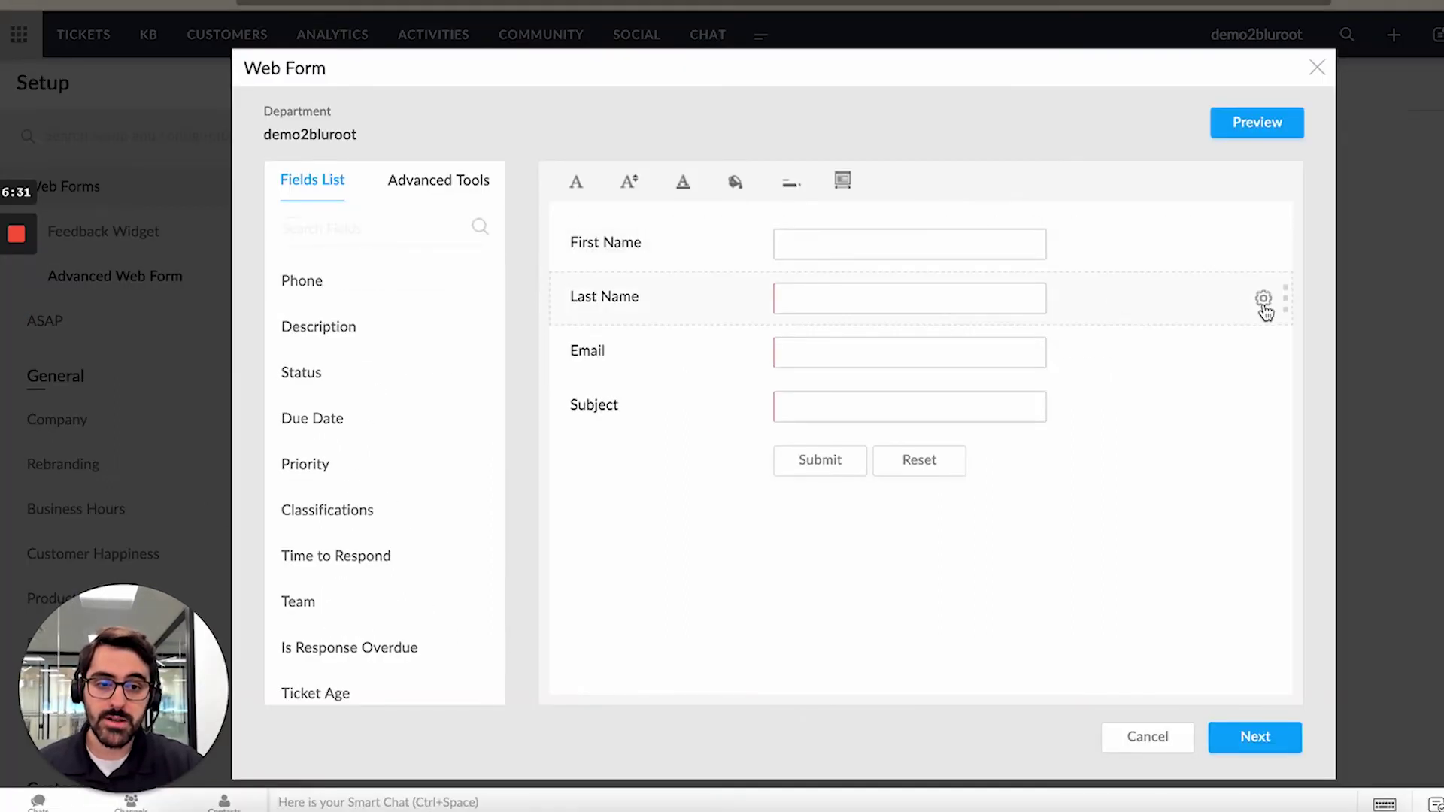
pyautogui.click(1263, 298)
pyautogui.click(919, 392)
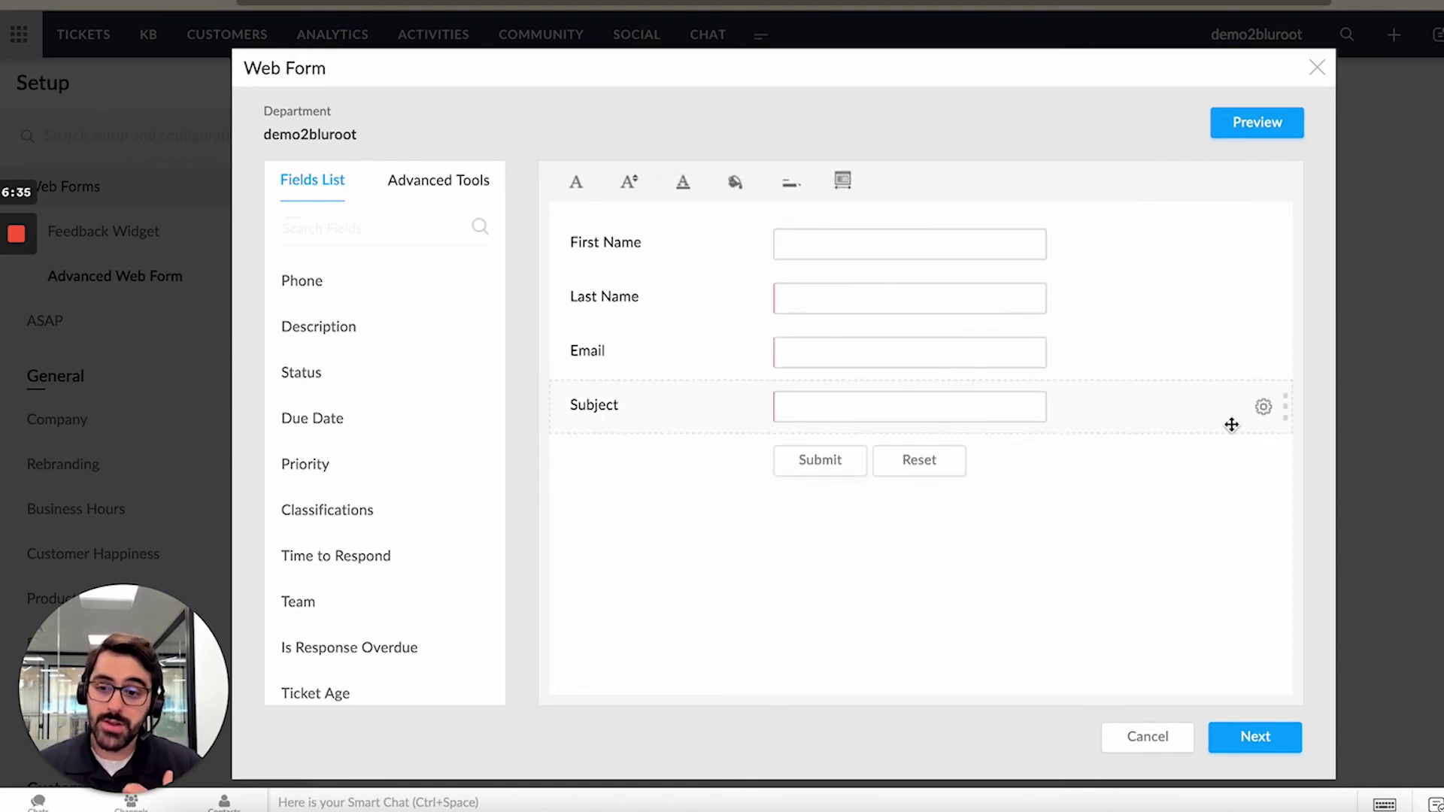
# Relabel the Subject field to 'Topic'
pyautogui.click(1264, 408)
pyautogui.click(873, 296)
pyautogui.hotkey('ctrl', 'a')
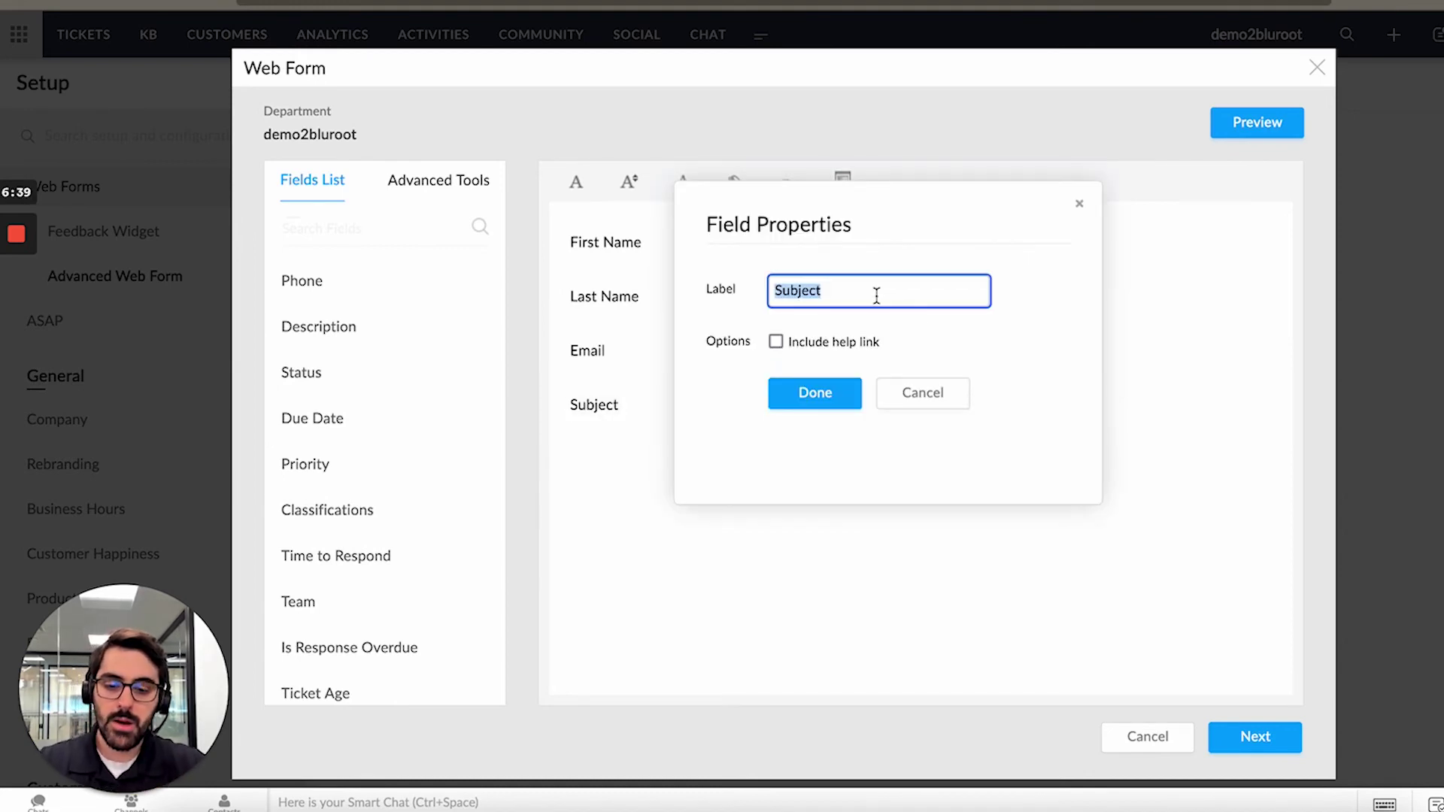
pyautogui.write('Topic')
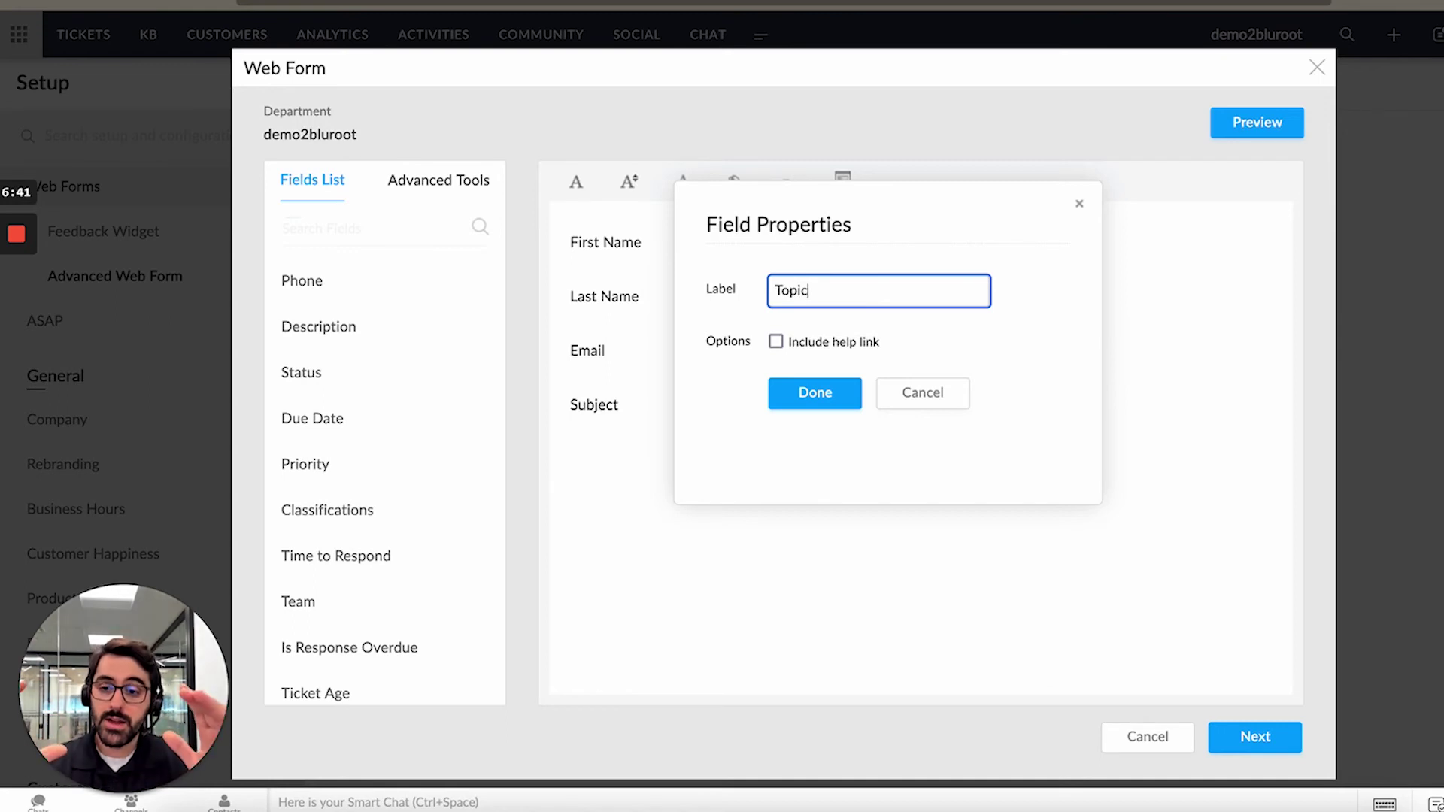
pyautogui.click(814, 397)
# Add the Description field below Topic, relabel it 'Question', and continue to Form Details
pyautogui.moveTo(376, 345); pyautogui.dragTo(696, 477)
pyautogui.click(1239, 465)
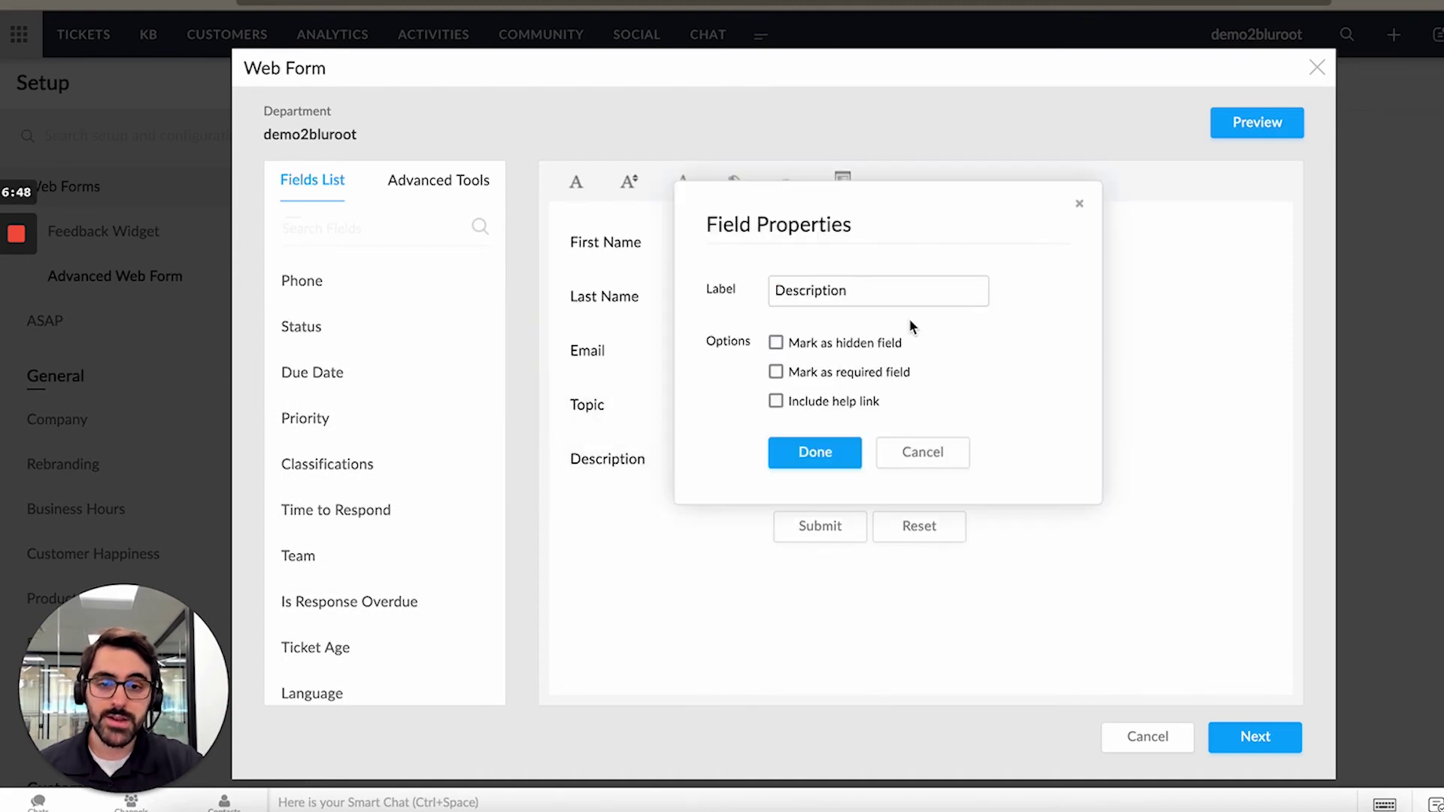
pyautogui.click(906, 295)
pyautogui.hotkey('ctrl', 'a')
pyautogui.write('Q')
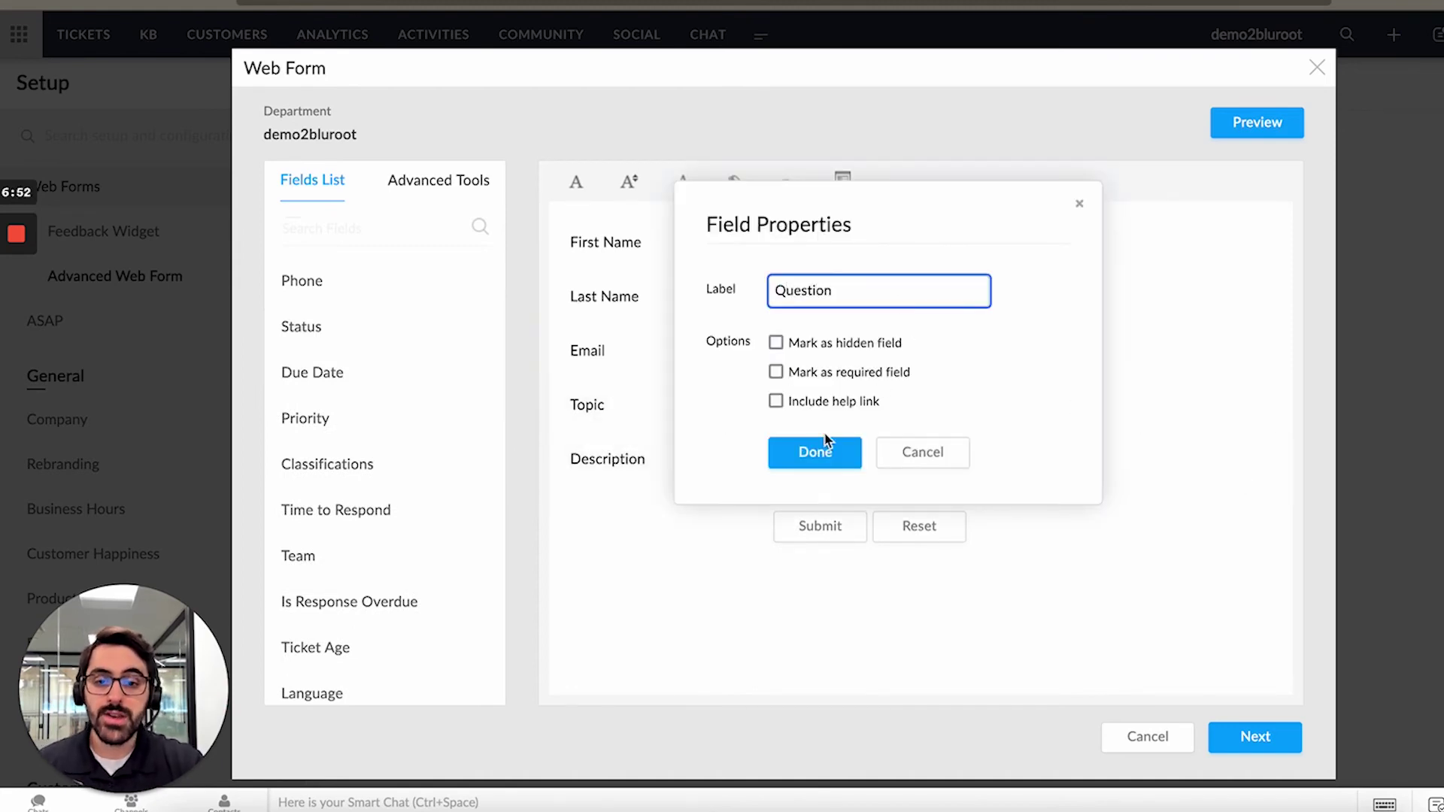
pyautogui.click(826, 445)
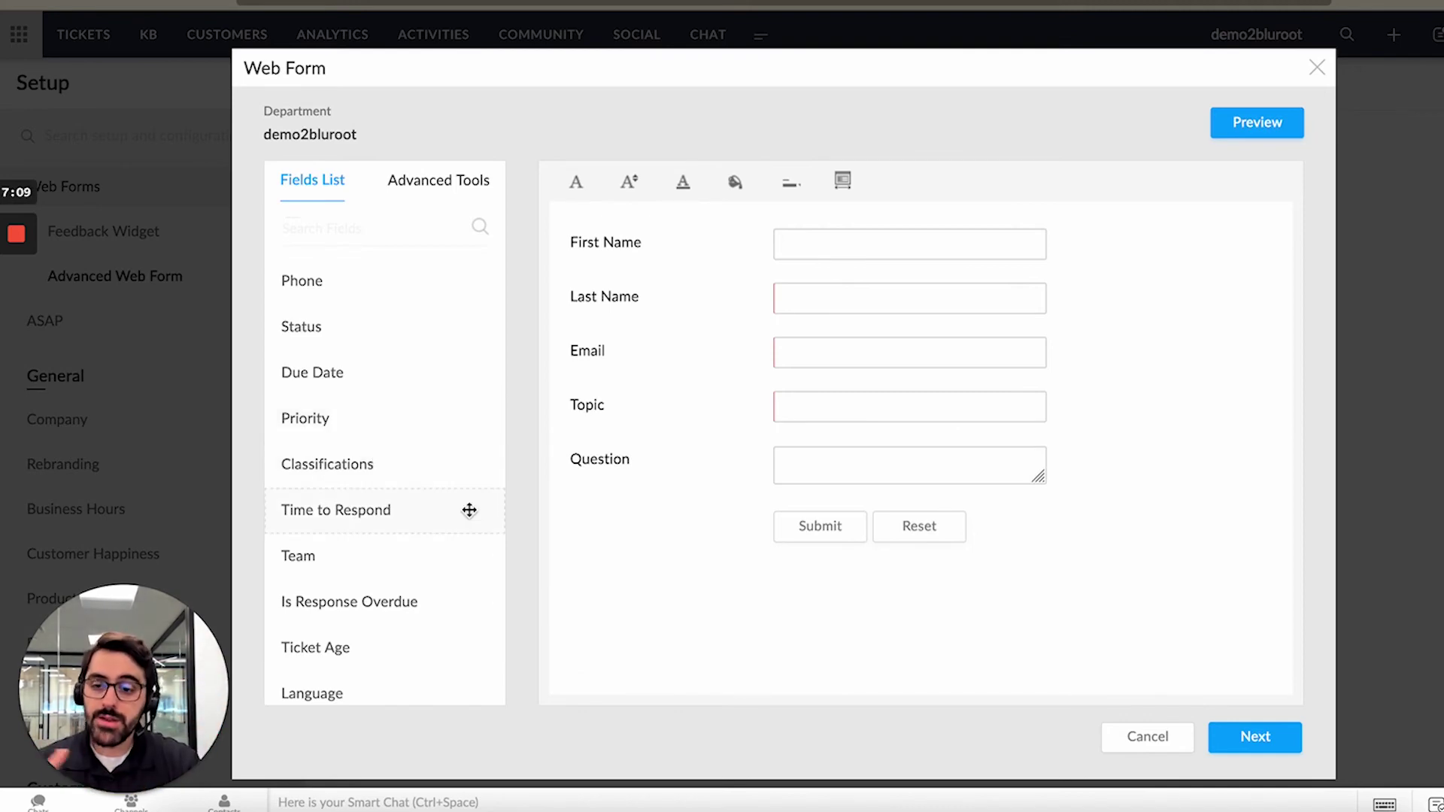
pyautogui.click(1251, 737)
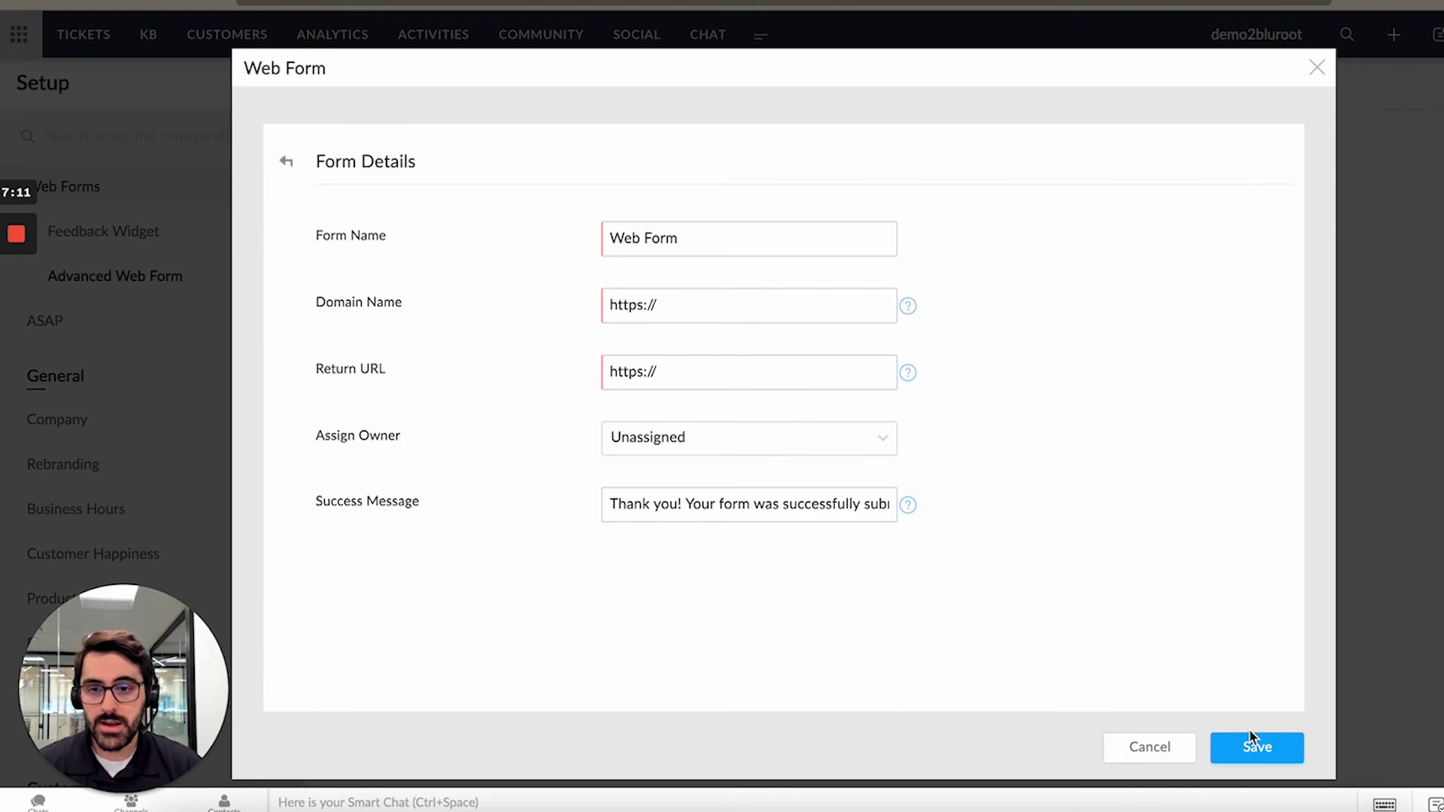
# Keep the default form details and save the form as 'Web Form'
pyautogui.moveTo(906, 310)
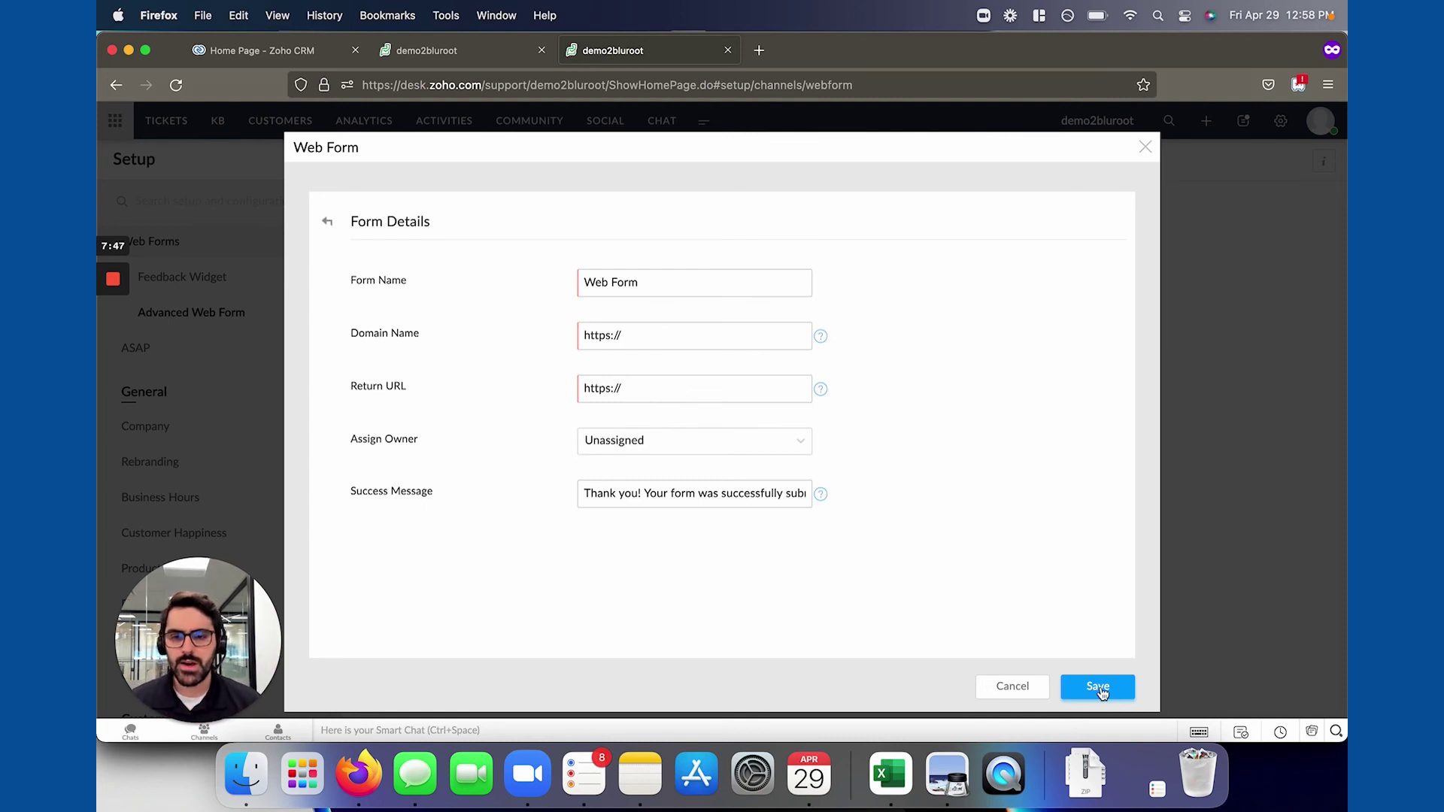
pyautogui.click(1097, 686)
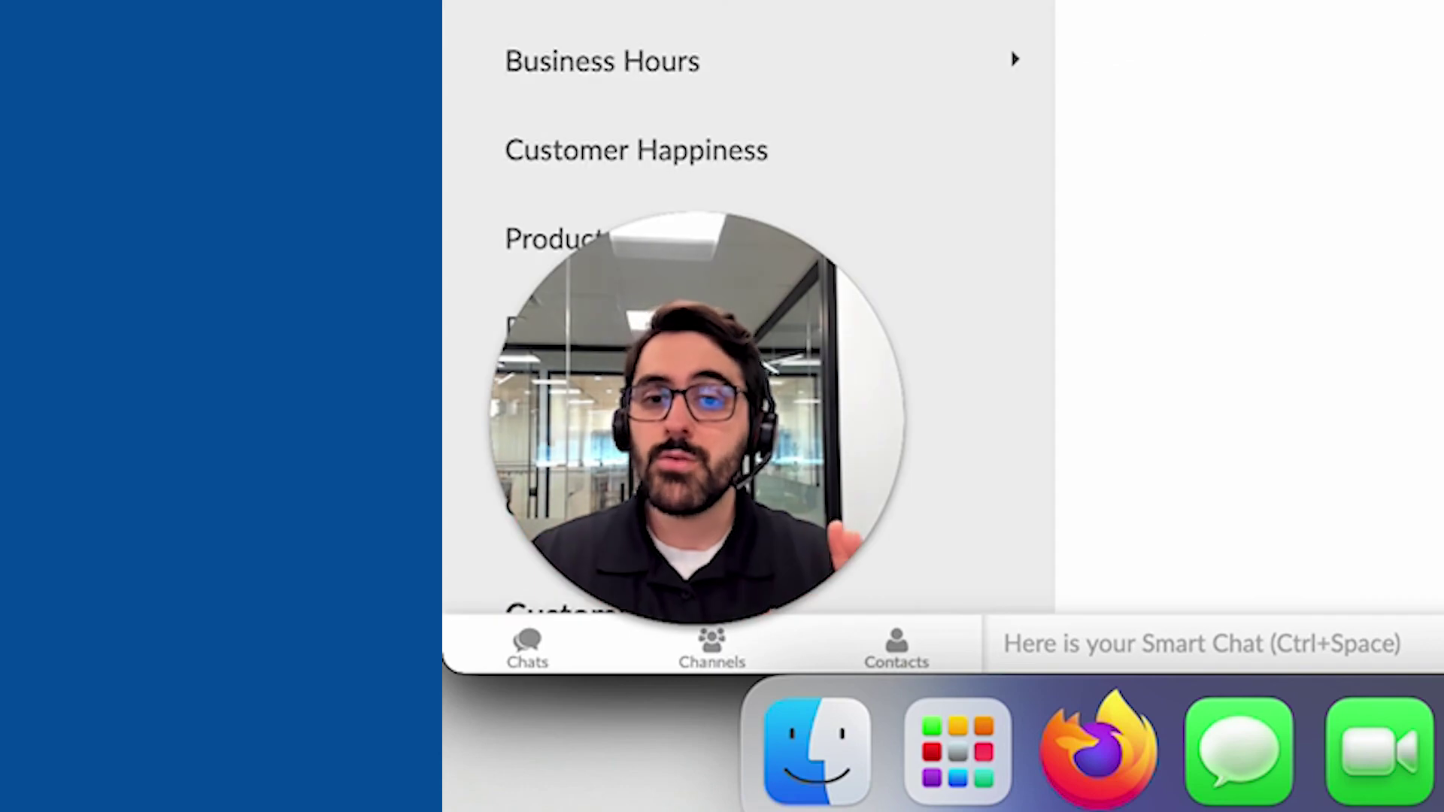